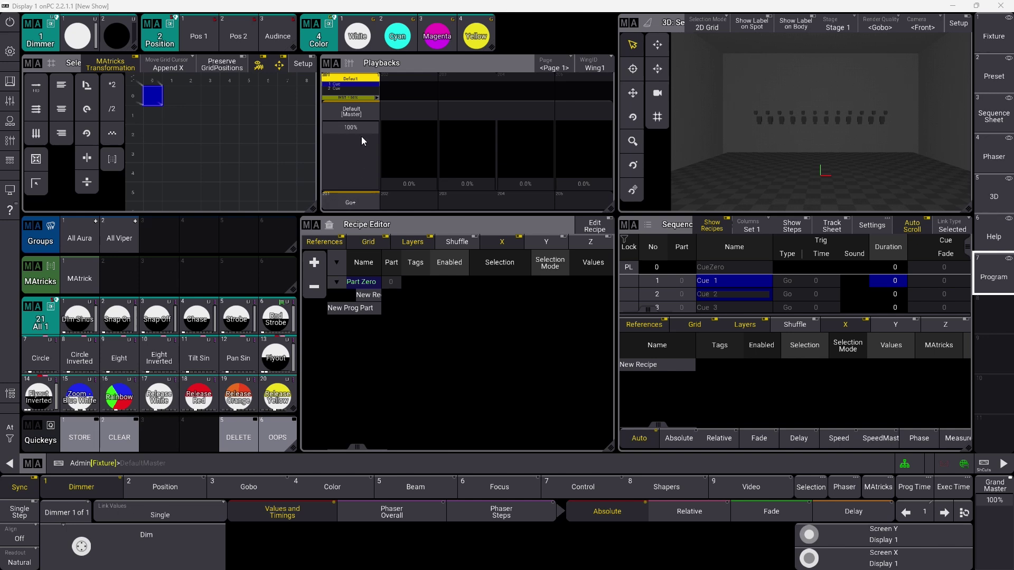
Set executor 201's key property to Flash with the Set exe 201 Property command
{"action": "left_click", "coordinate": [188, 458]}
{"action": "type", "text": "Set exe"}
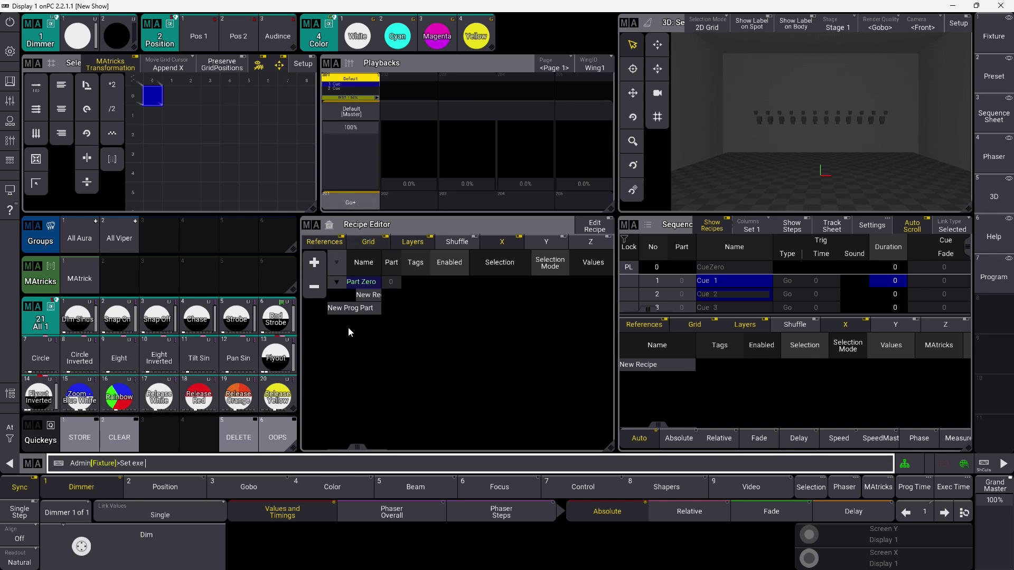
{"action": "type", "text": "201"}
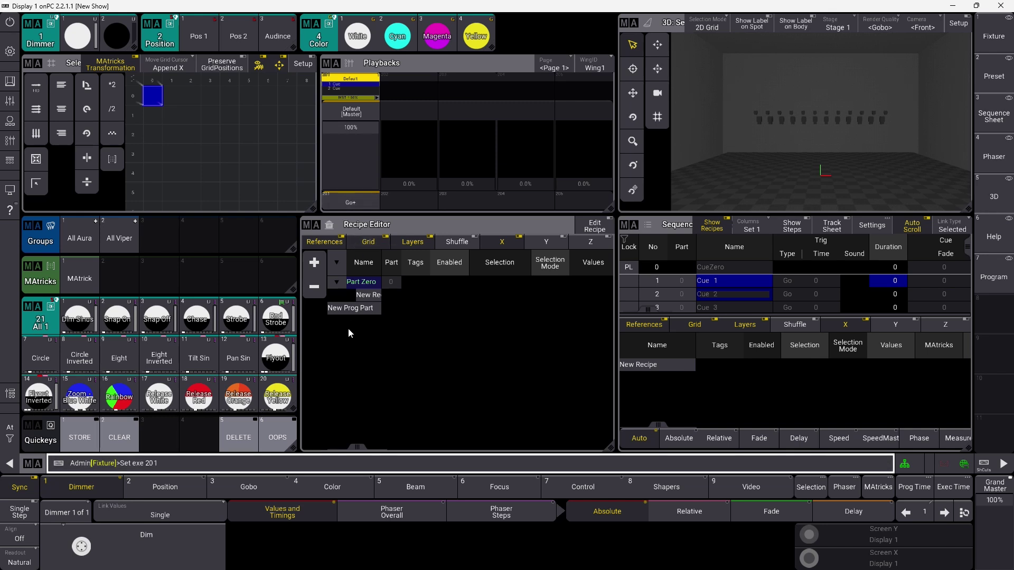
{"action": "type", "text": " Property \"ke"}
{"action": "type", "text": "Flash\""}
{"action": "key", "text": "Return"}
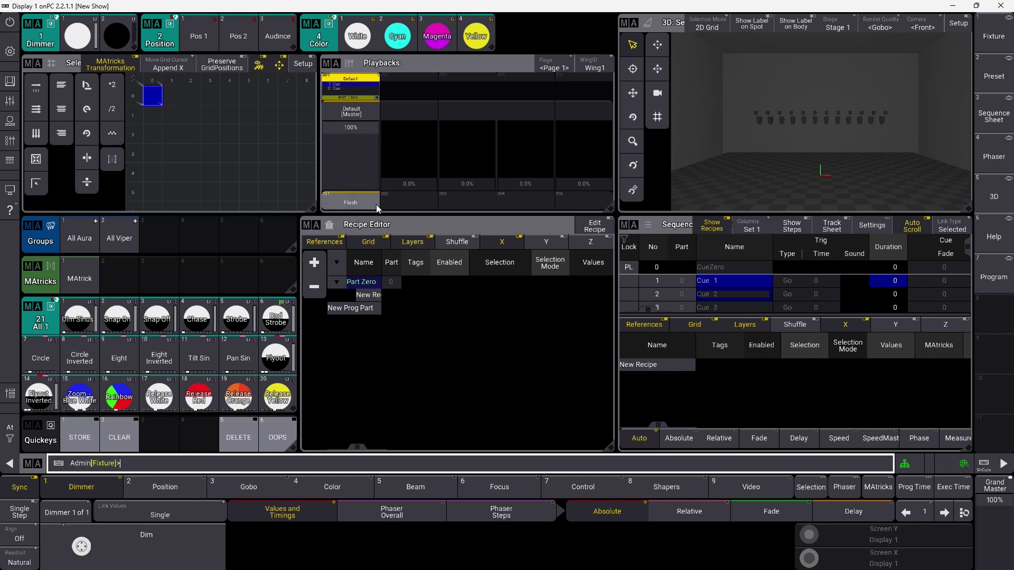
{"action": "right_click", "coordinate": [351, 89]}
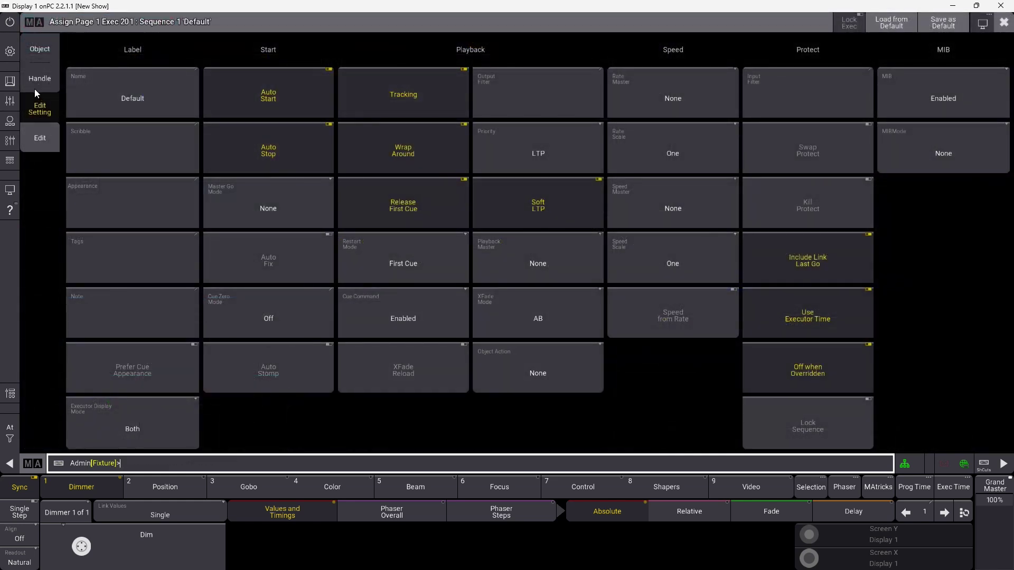
{"action": "left_click", "coordinate": [36, 90]}
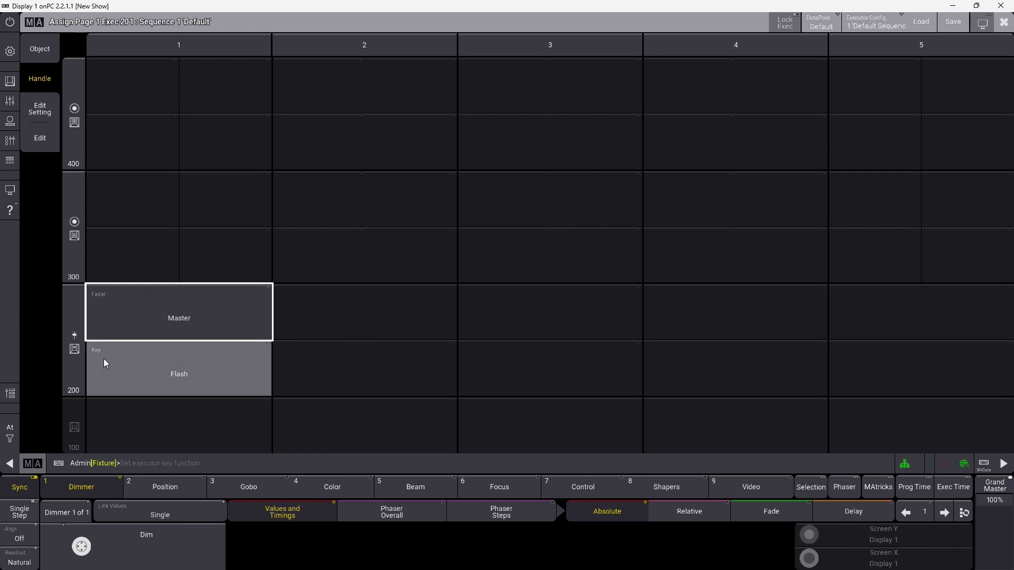
{"action": "left_click", "coordinate": [72, 236]}
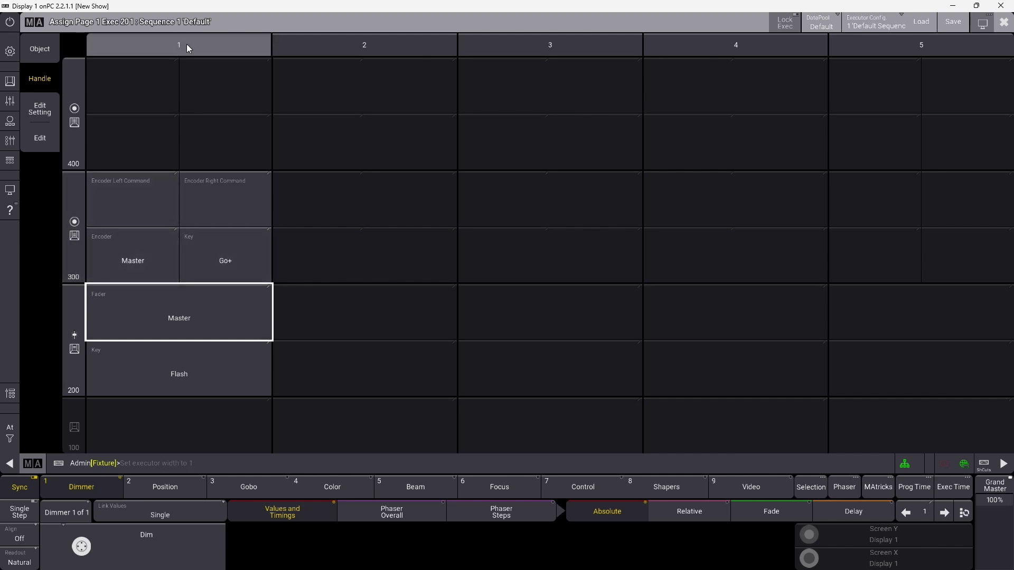
{"action": "left_click", "coordinate": [76, 339]}
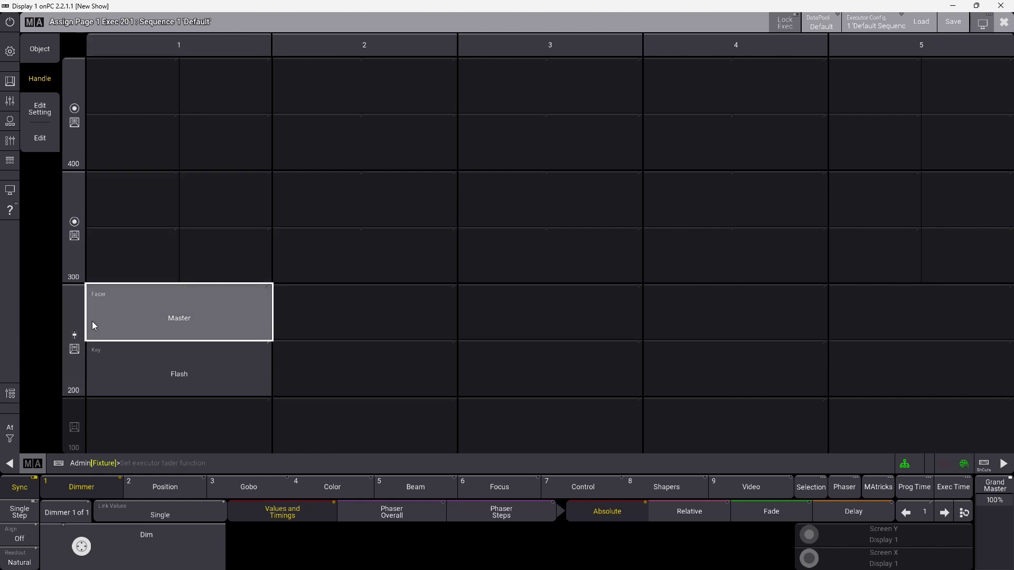
{"action": "left_click", "coordinate": [245, 371]}
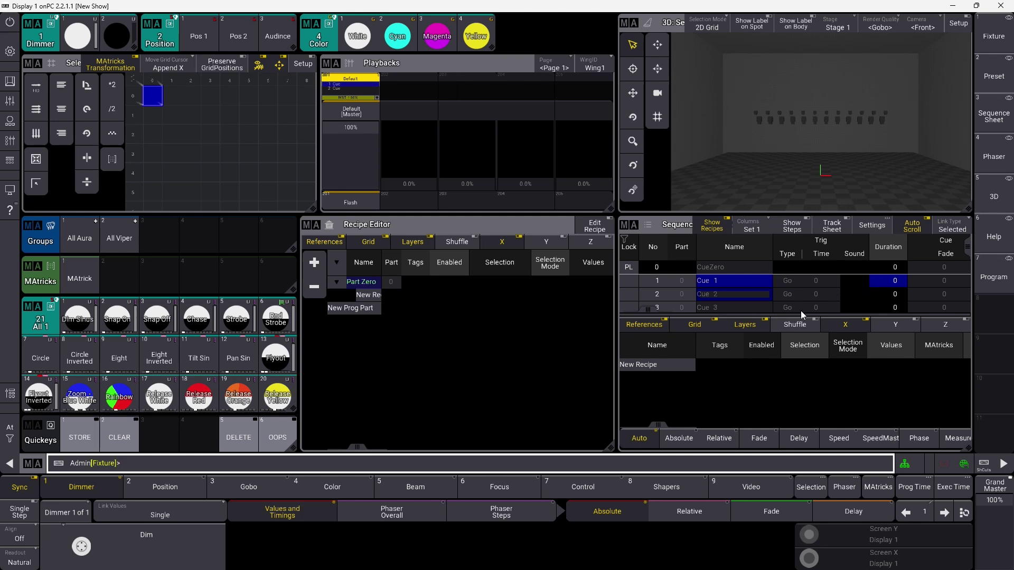
Set Sequence 1's CueFade property to 2 by command, then recall the command
{"action": "left_click", "coordinate": [796, 297]}
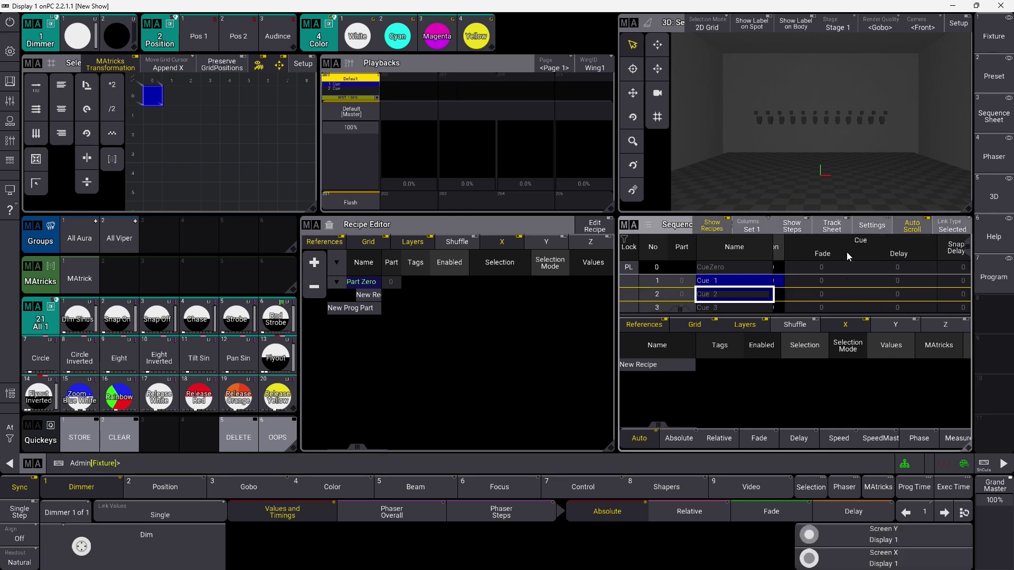
{"action": "left_click", "coordinate": [508, 462]}
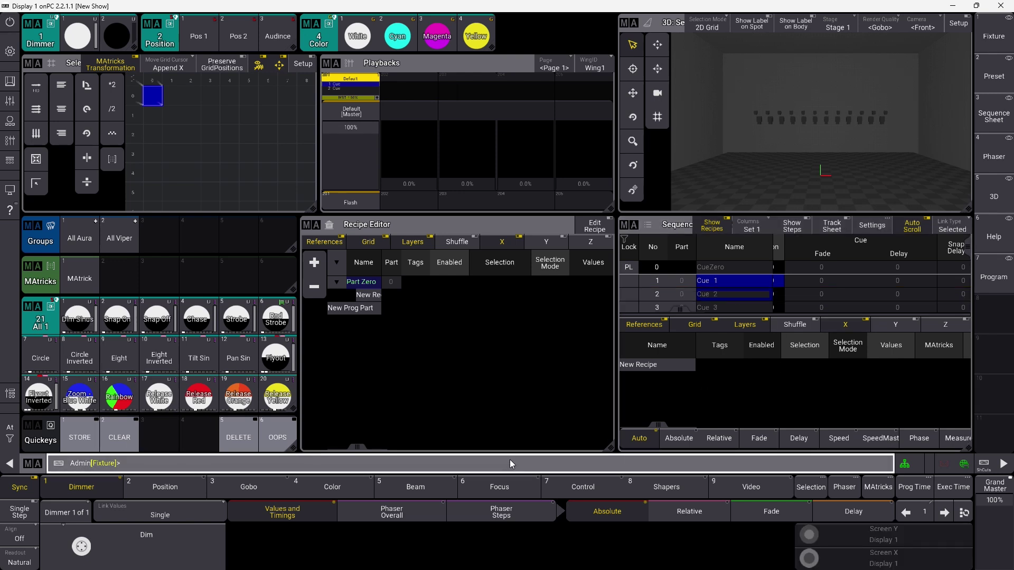
{"action": "type", "text": "Set seq 1 Property"}
{"action": "type", "text": "\"Cue Fade\" \"2"}
{"action": "key", "text": "Return"}
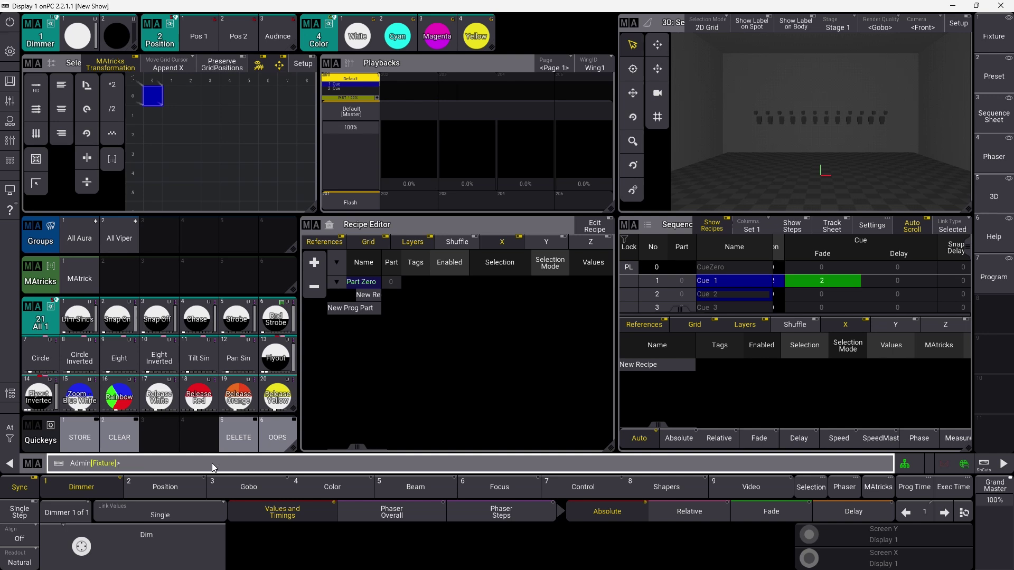
{"action": "key", "text": "Up"}
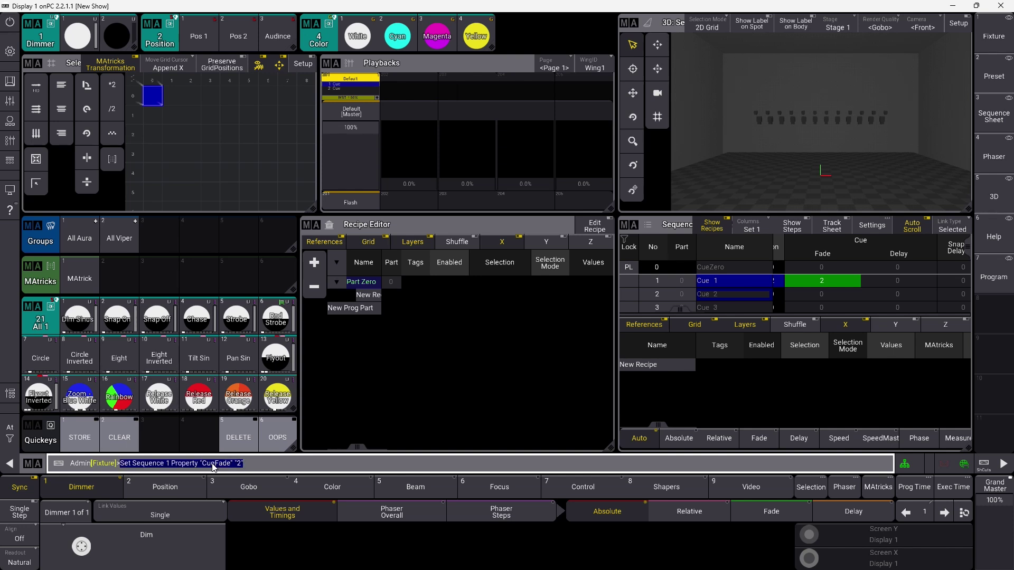
Scroll the Sequence sheet to Cue 1's Transition cell and view its list without changing it
{"action": "left_click", "coordinate": [214, 467]}
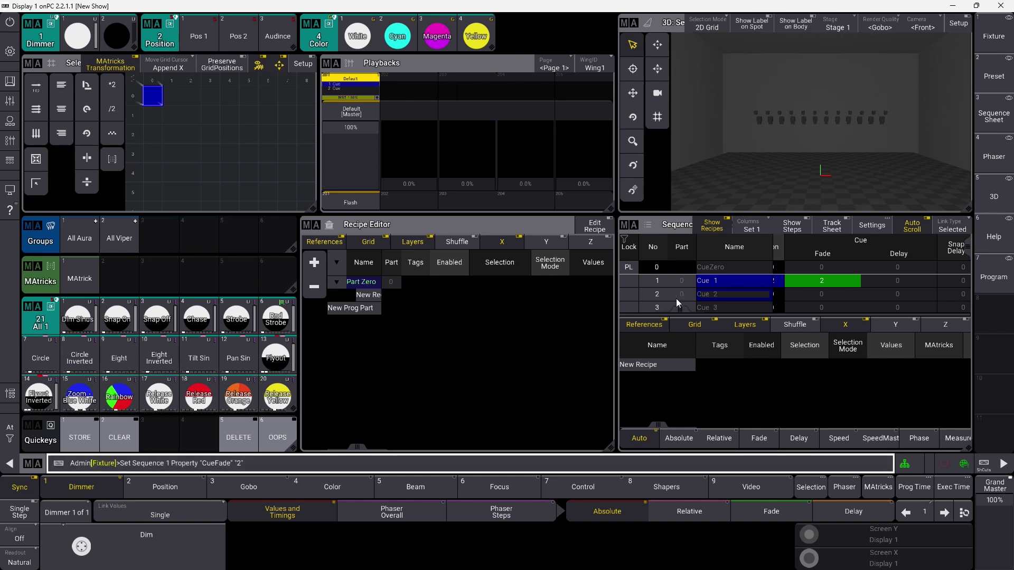
{"action": "left_click_drag", "start_coordinate": [684, 309], "coordinate": [771, 308]}
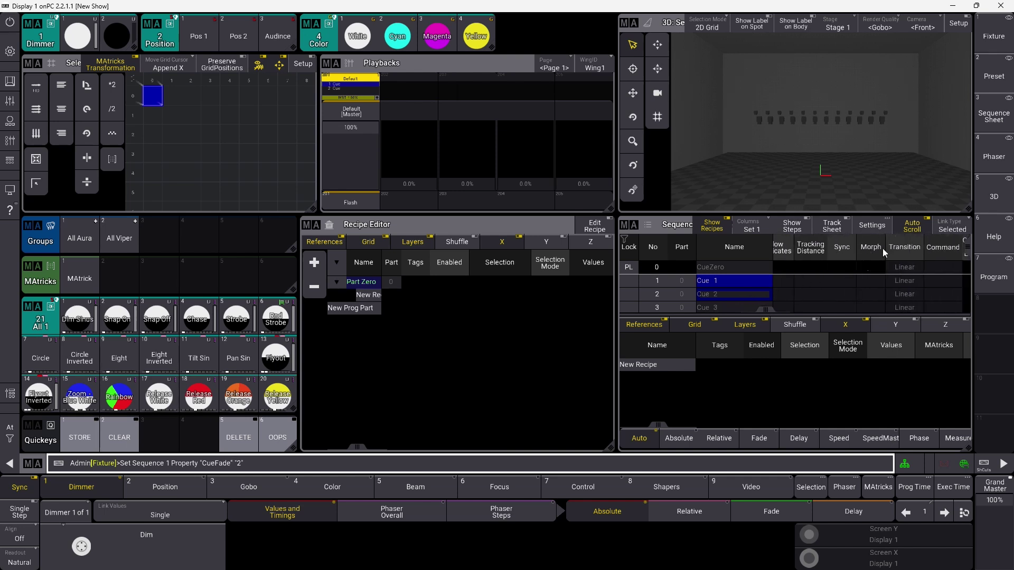
{"action": "left_click", "coordinate": [904, 280]}
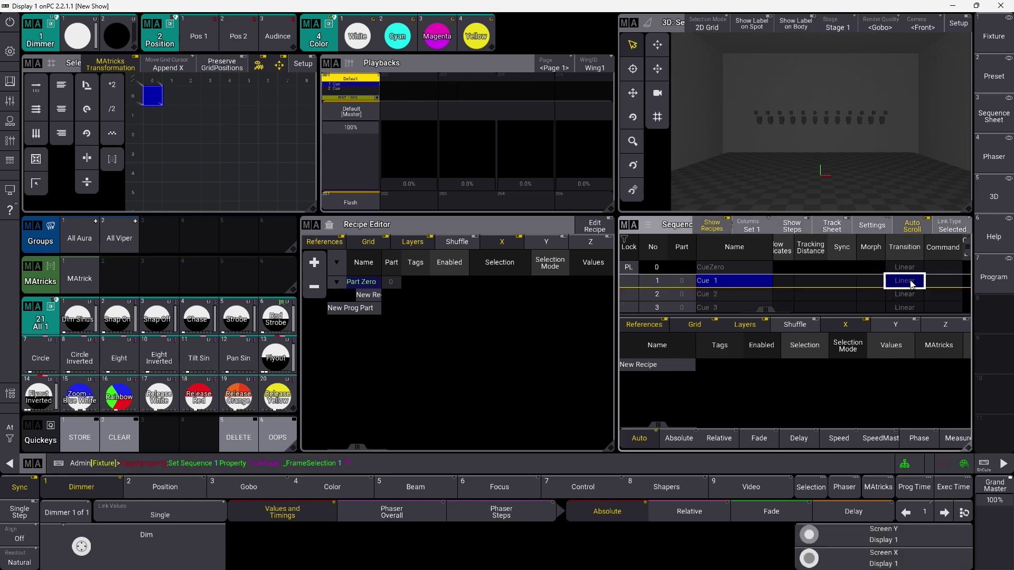
{"action": "key", "text": "Right"}
{"action": "left_click", "coordinate": [896, 281]}
{"action": "left_click", "coordinate": [895, 281]}
{"action": "left_click", "coordinate": [923, 261]}
Set Cue 1's transition to Slow with Set Seq 1 cue 1 Property "Transition" "Slow"
{"action": "left_click", "coordinate": [483, 464]}
{"action": "type", "text": "Set"}
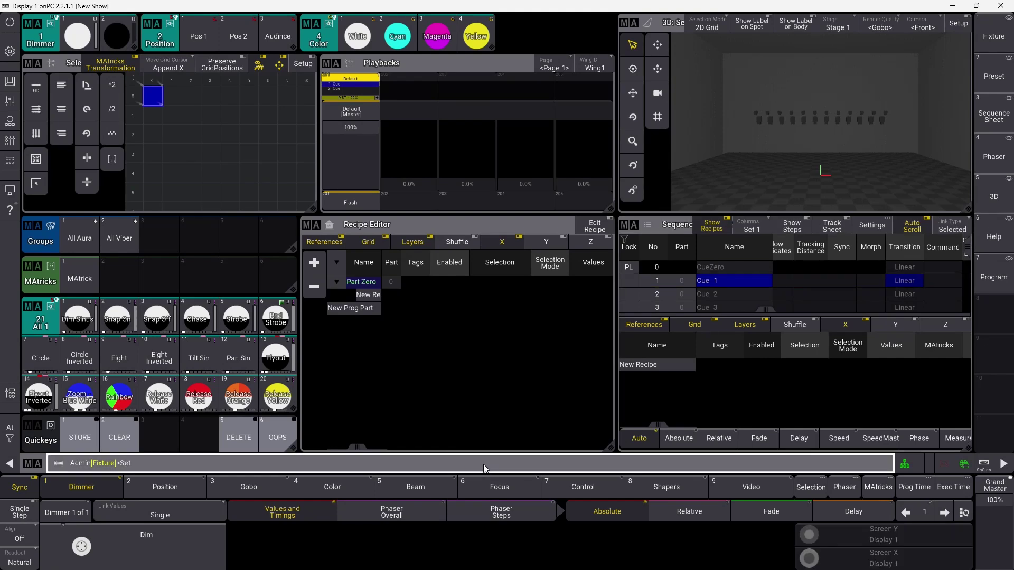
{"action": "type", "text": " Seq 1 cue 1 Property \"Transition\" \"Slow\""}
{"action": "key", "text": "Return"}
Open executor 201's Sequence 1 settings and check the Speed Master choices, leaving it None
{"action": "left_click", "coordinate": [362, 89]}
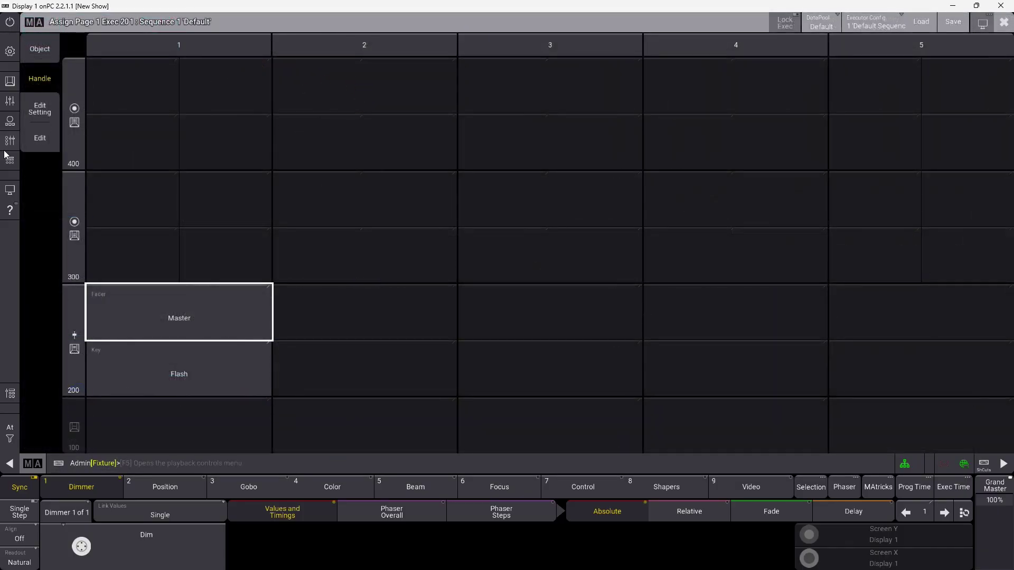
{"action": "left_click", "coordinate": [45, 108]}
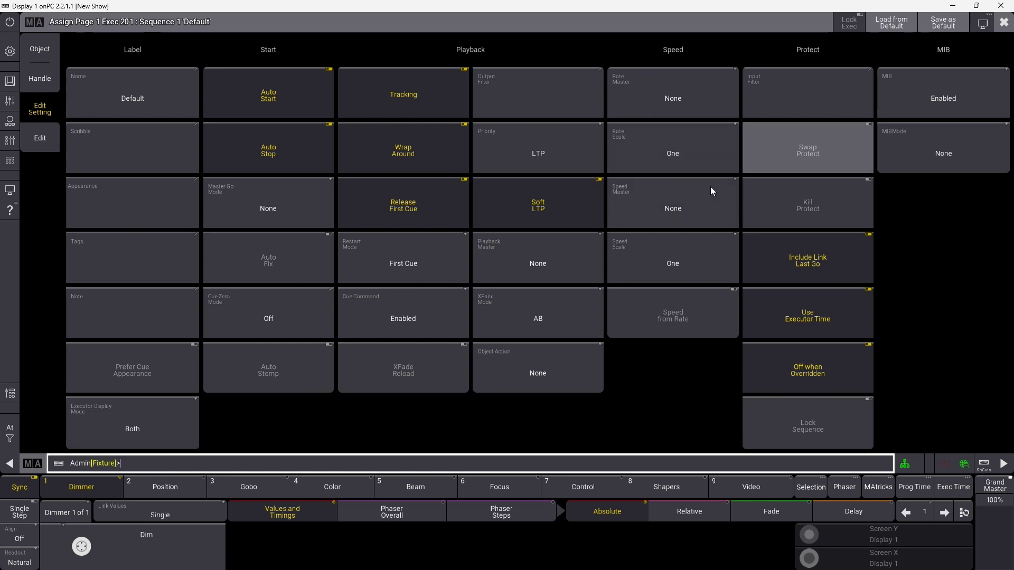
{"action": "left_click", "coordinate": [699, 207]}
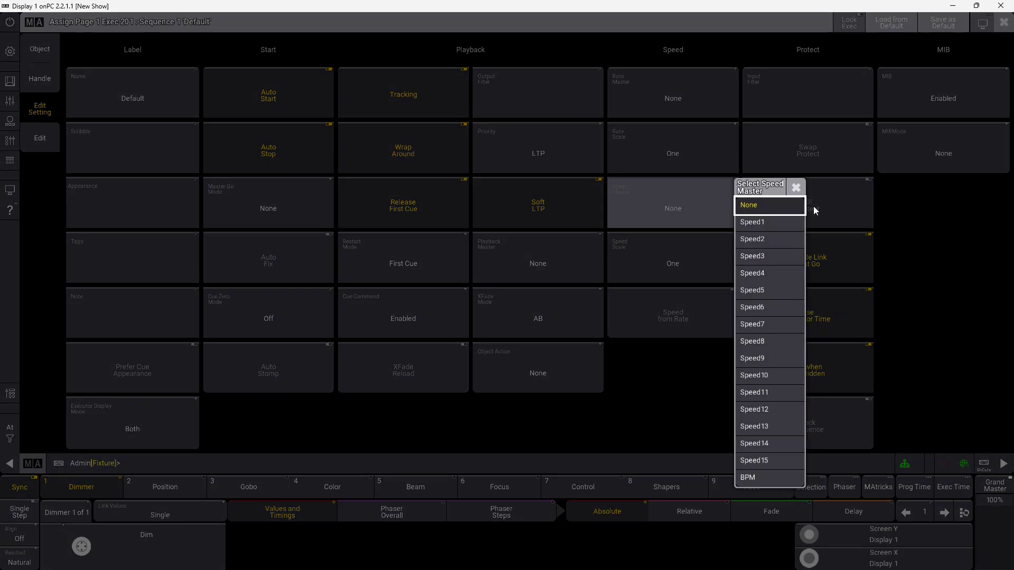
{"action": "left_click", "coordinate": [768, 204]}
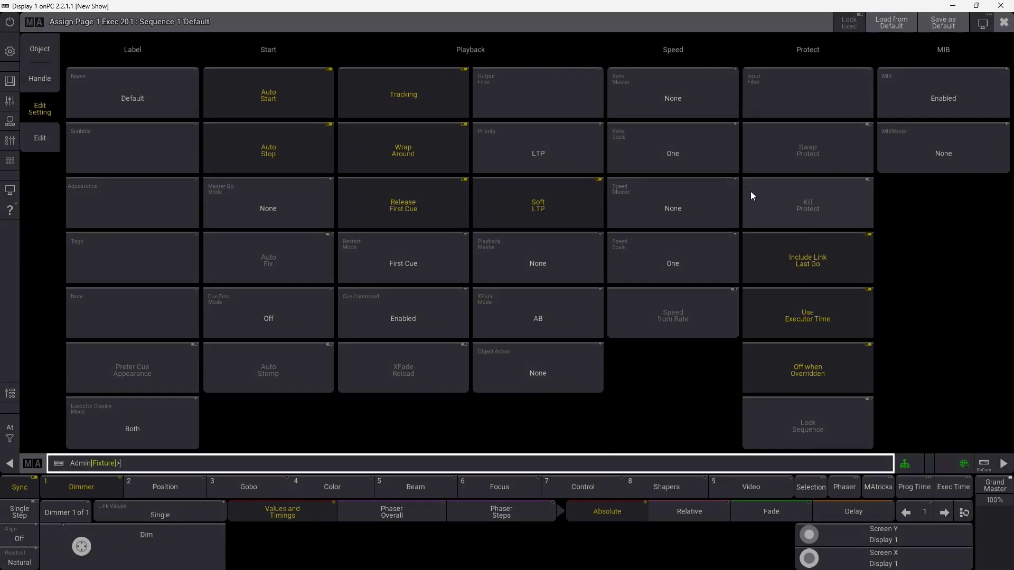
{"action": "left_click", "coordinate": [686, 213]}
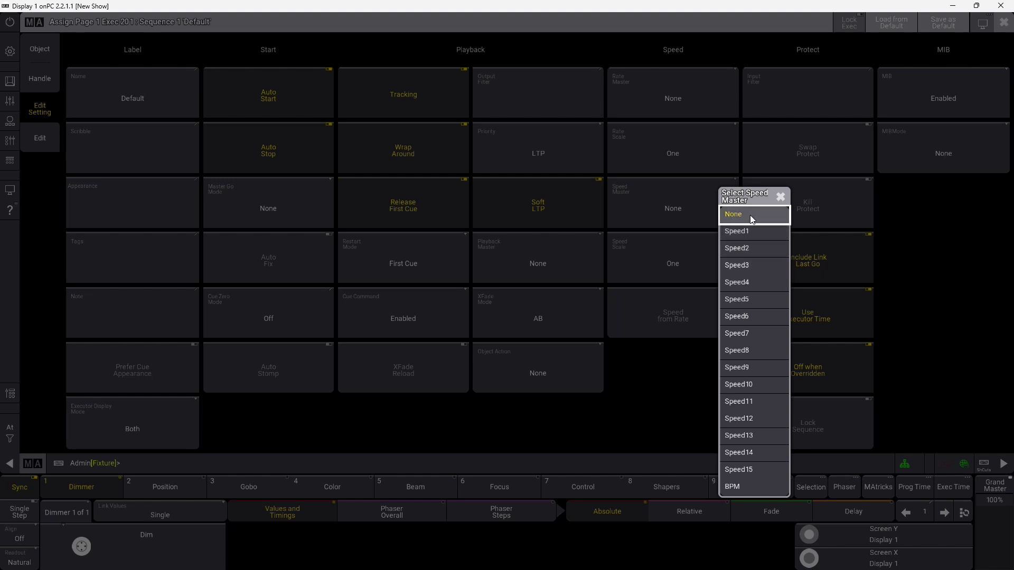
{"action": "left_click", "coordinate": [782, 196]}
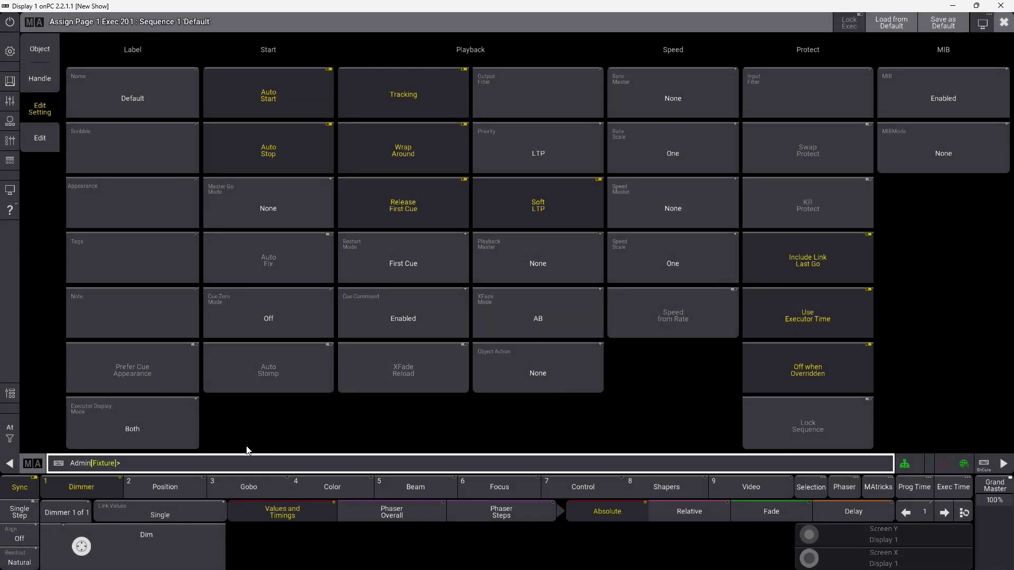
Make Speed1 Sequence 1's speed master, correcting "Speed 1" to "Speed1", then enter recipe editing
{"action": "type", "text": "et seq 1 Property \"SpeedMaster"}
{"action": "type", "text": "\"Speed 1"}
{"action": "key", "text": "Return"}
{"action": "key", "text": "Up"}
{"action": "key", "text": "BackSpace"}
{"action": "key", "text": "Return"}
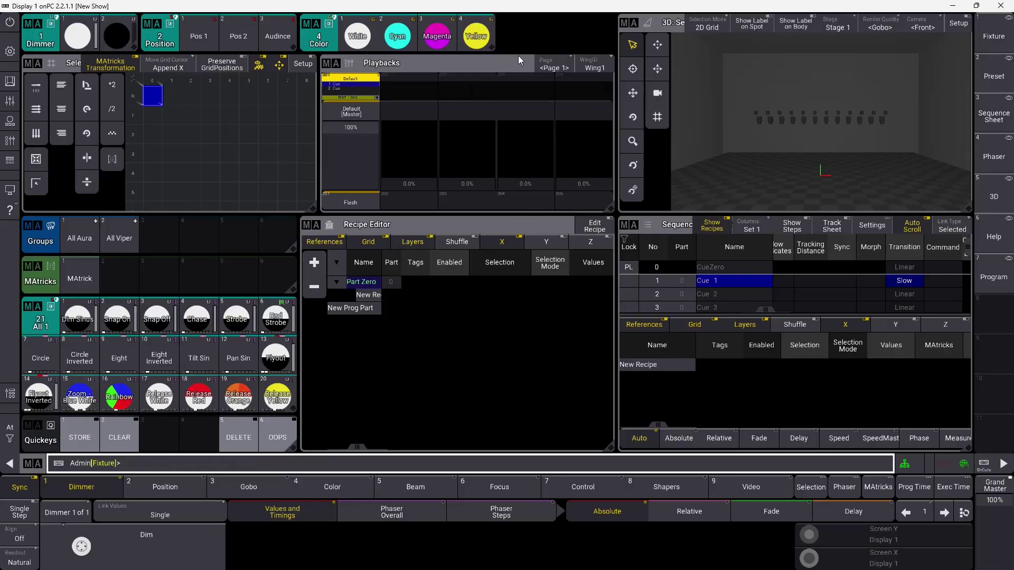
{"action": "left_click", "coordinate": [583, 228]}
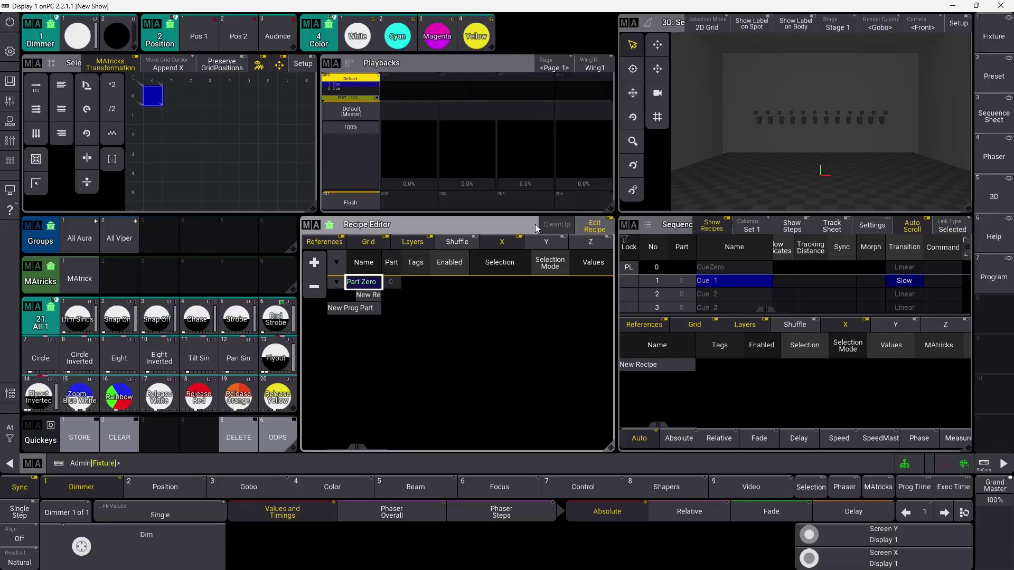
Give group All Aura recipes for Dimmer preset 1, Pos 1 and Cyan
{"action": "left_click", "coordinate": [81, 237]}
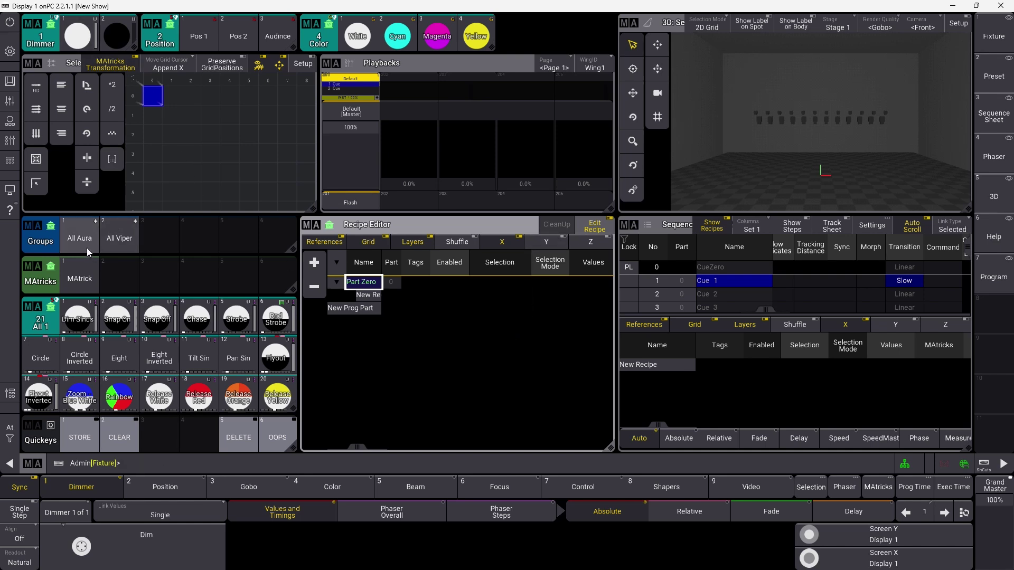
{"action": "left_click", "coordinate": [78, 36]}
{"action": "left_click", "coordinate": [199, 36]}
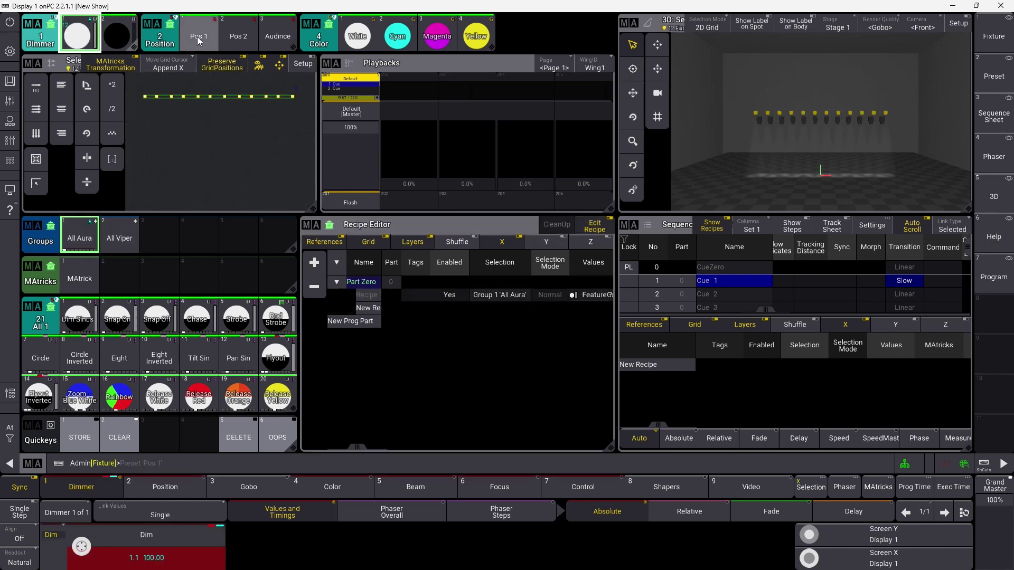
{"action": "left_click", "coordinate": [397, 36]}
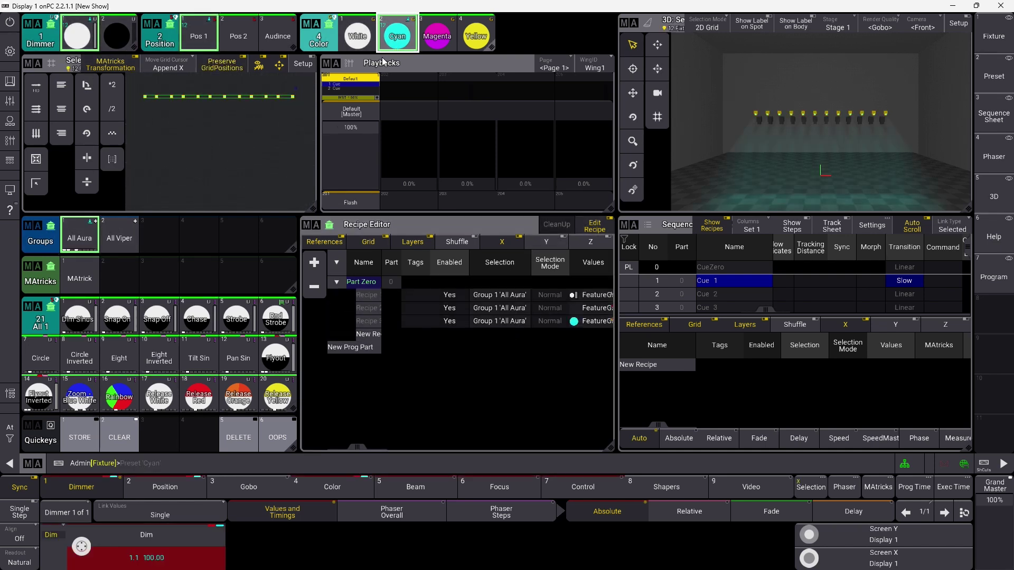
Give group All Viper recipes for Dimmer preset 1, Pos 2 and Magenta
{"action": "left_click", "coordinate": [119, 238]}
{"action": "left_click", "coordinate": [77, 36]}
{"action": "left_click", "coordinate": [227, 31]}
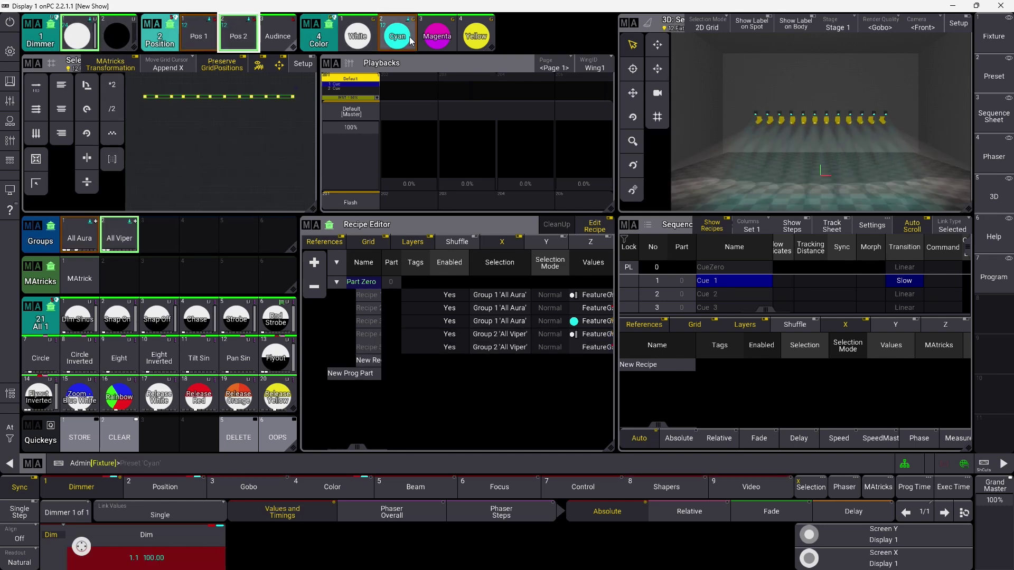
{"action": "left_click", "coordinate": [437, 38]}
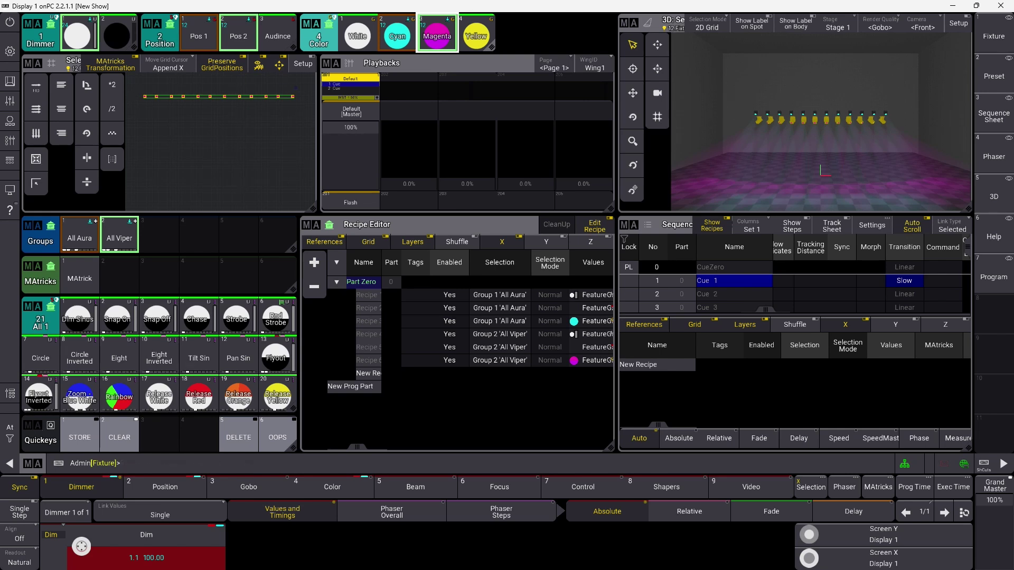
{"action": "left_click", "coordinate": [80, 439]}
{"action": "left_click", "coordinate": [323, 466]}
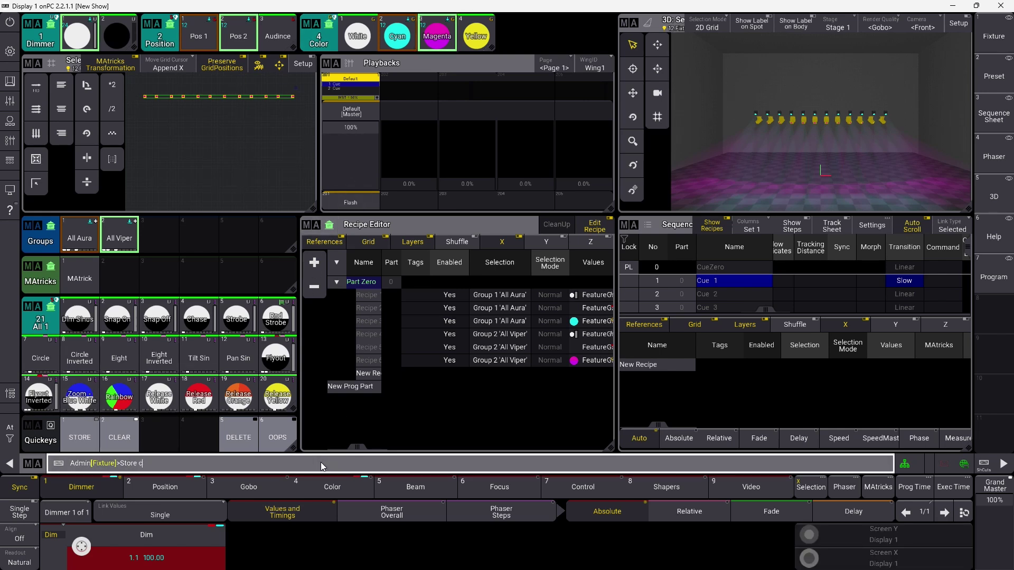
Merge-store the recipes into cue 1, then set its Part 0.1 recipe to Enabled "No"
{"action": "key", "text": "Return"}
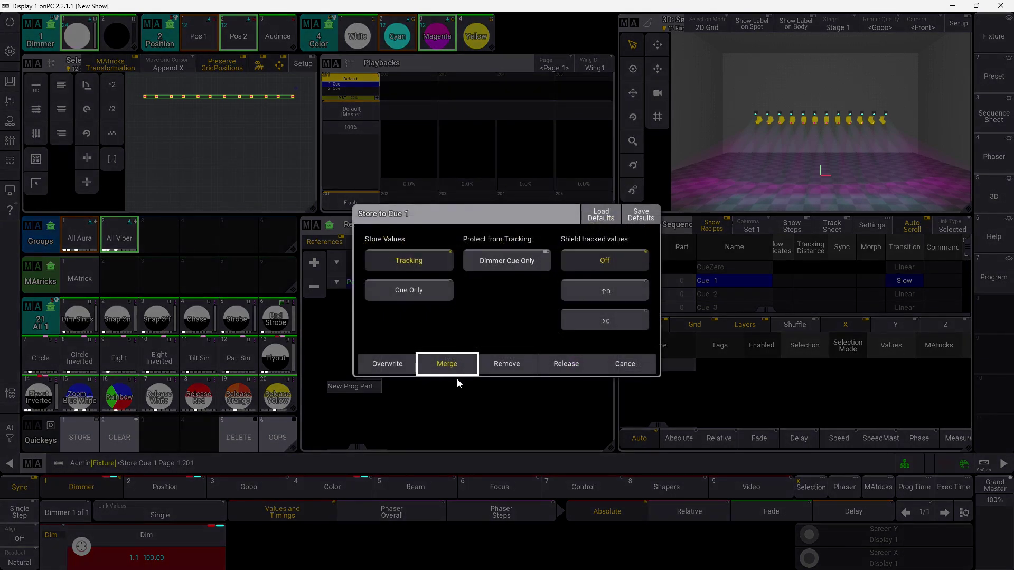
{"action": "left_click", "coordinate": [453, 365]}
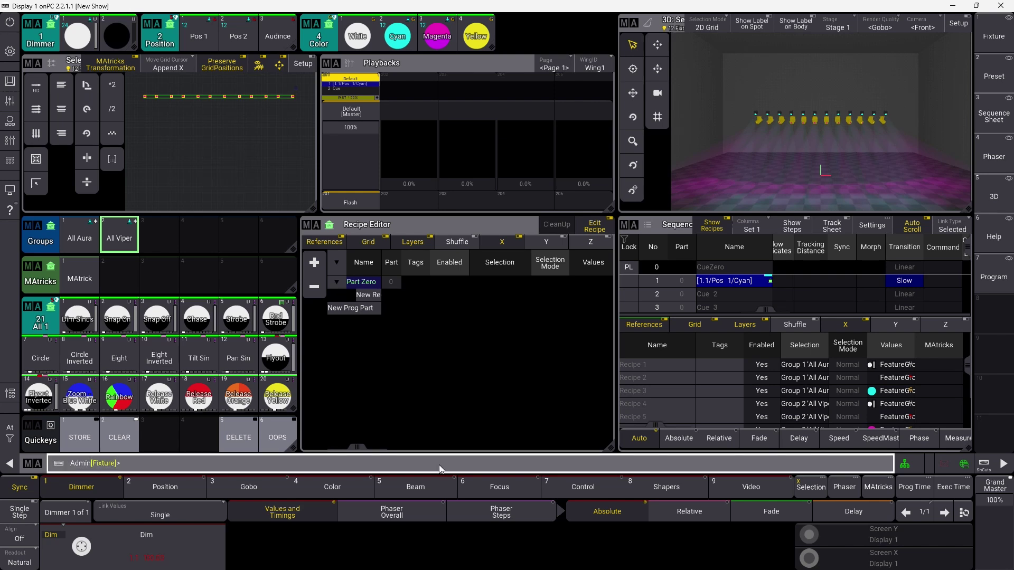
{"action": "type", "text": "Set seq 1 cue 1 Part 0"}
{"action": "type", "text": ".1 Property En\""}
{"action": "type", "text": "o"}
{"action": "key", "text": "Return"}
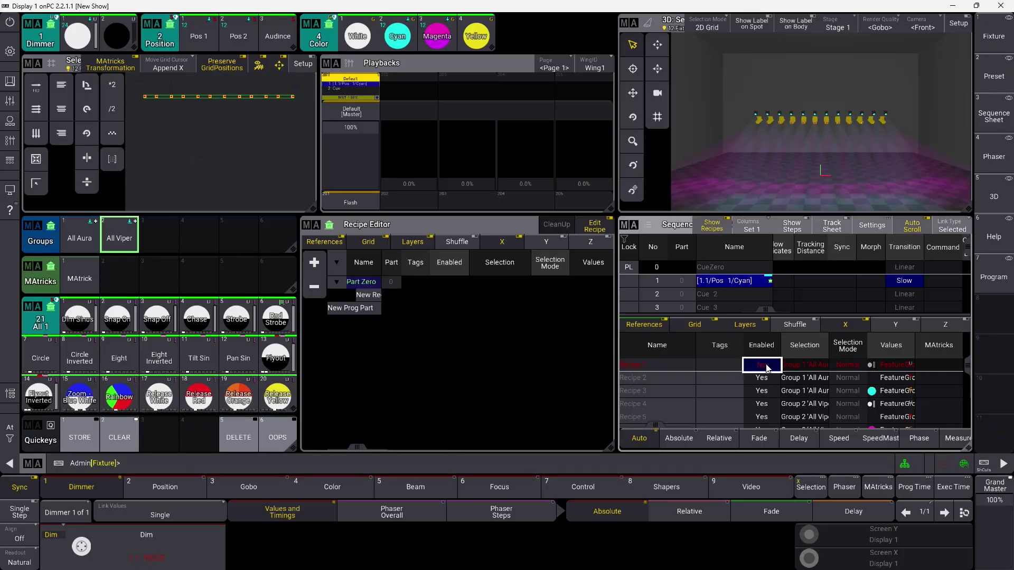
Re-enable recipe 1, rename Tag 1 to Aura, and assign it to the All Aura recipes
{"action": "left_click", "coordinate": [759, 365]}
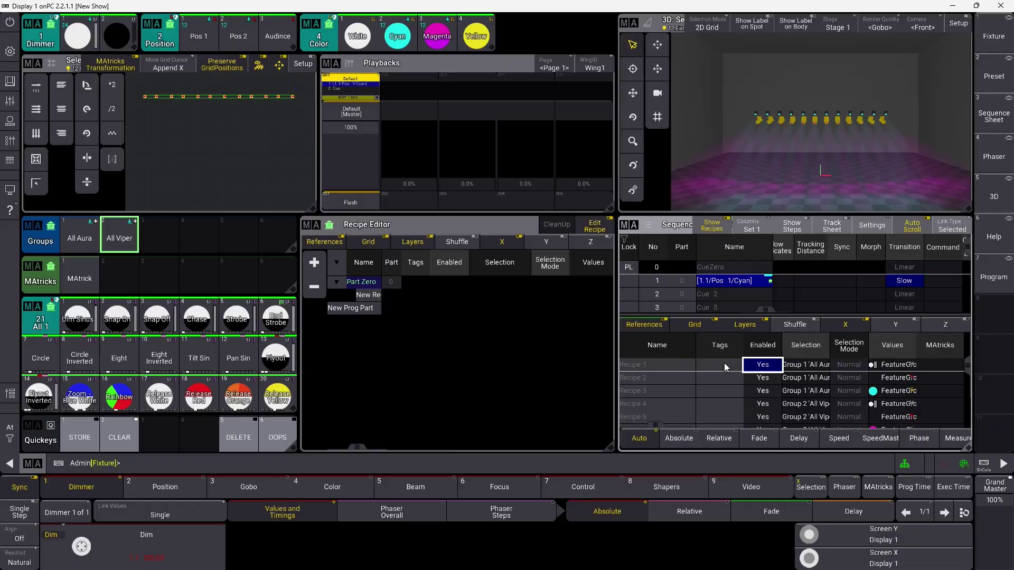
{"action": "left_click", "coordinate": [724, 365]}
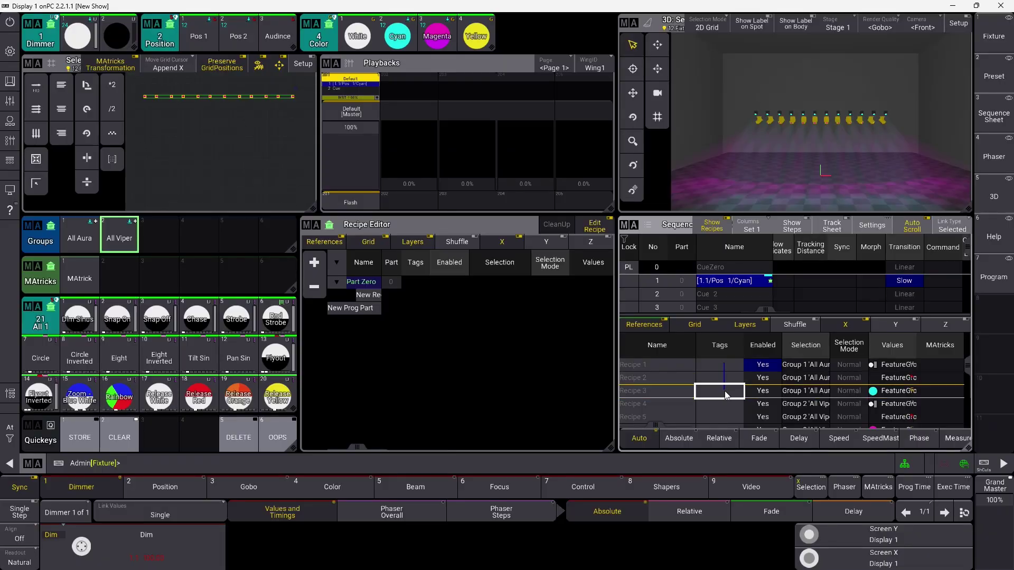
{"action": "left_click", "coordinate": [724, 366]}
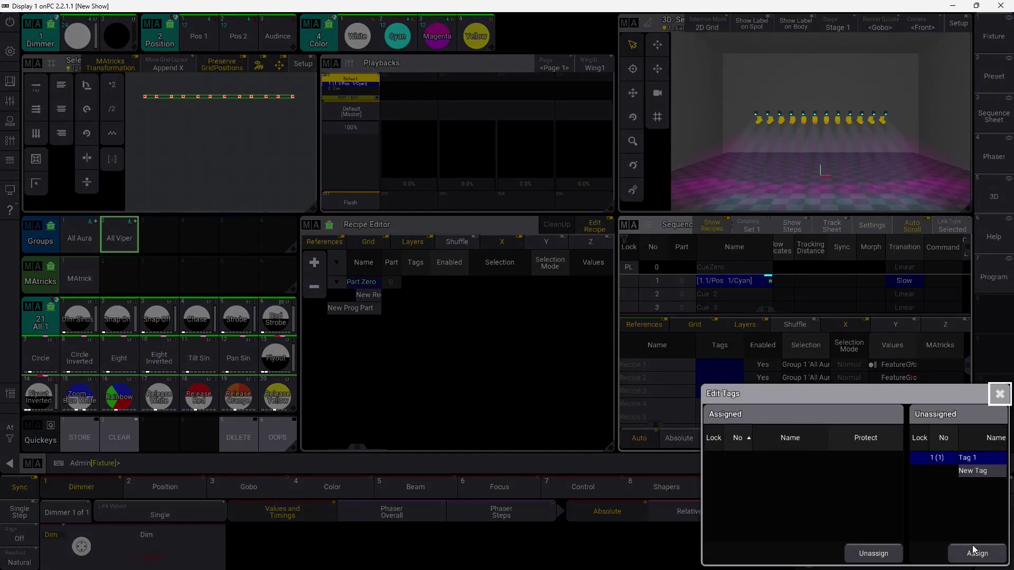
{"action": "left_click", "coordinate": [969, 458]}
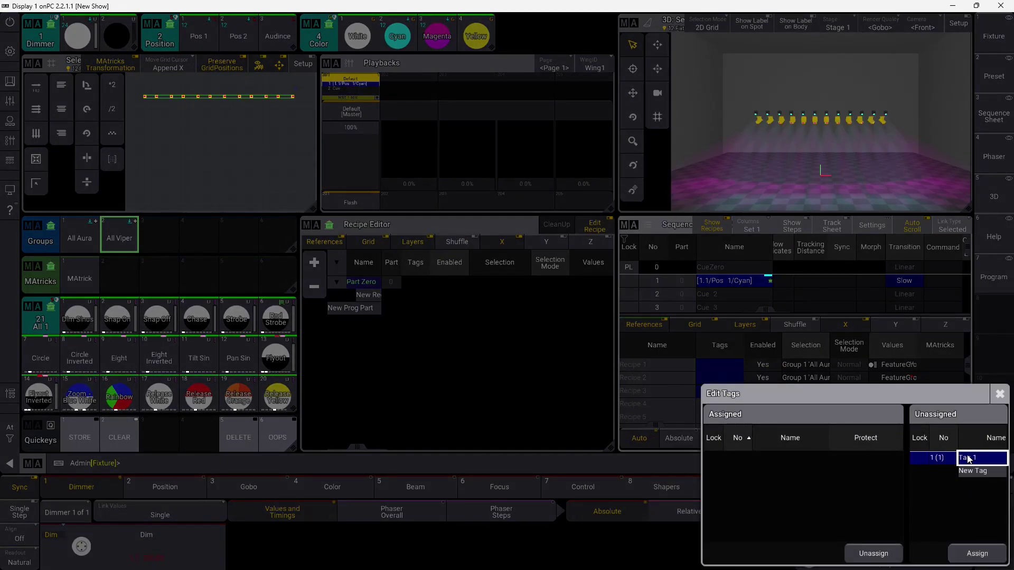
{"action": "type", "text": "Aura"}
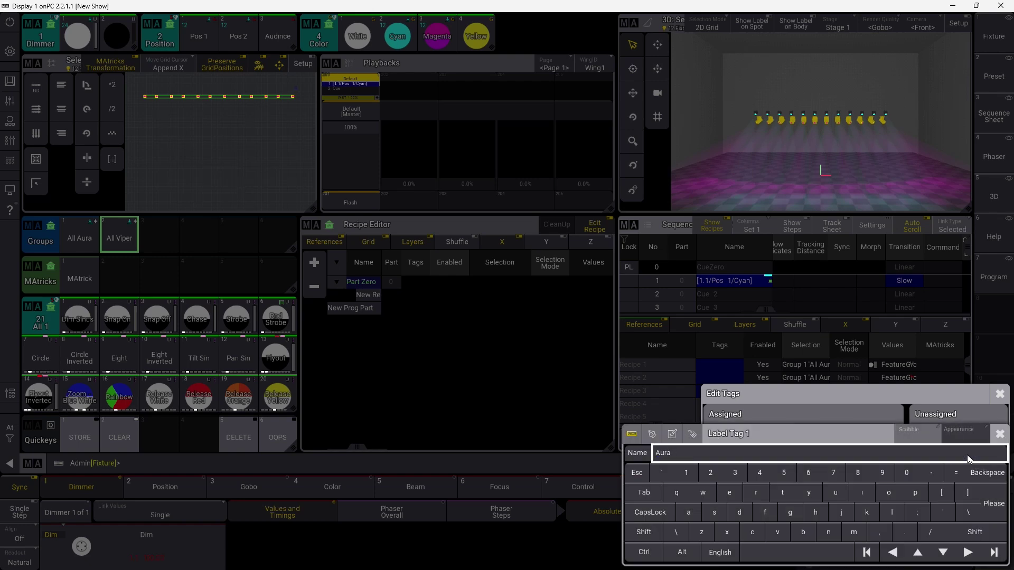
{"action": "key", "text": "Return"}
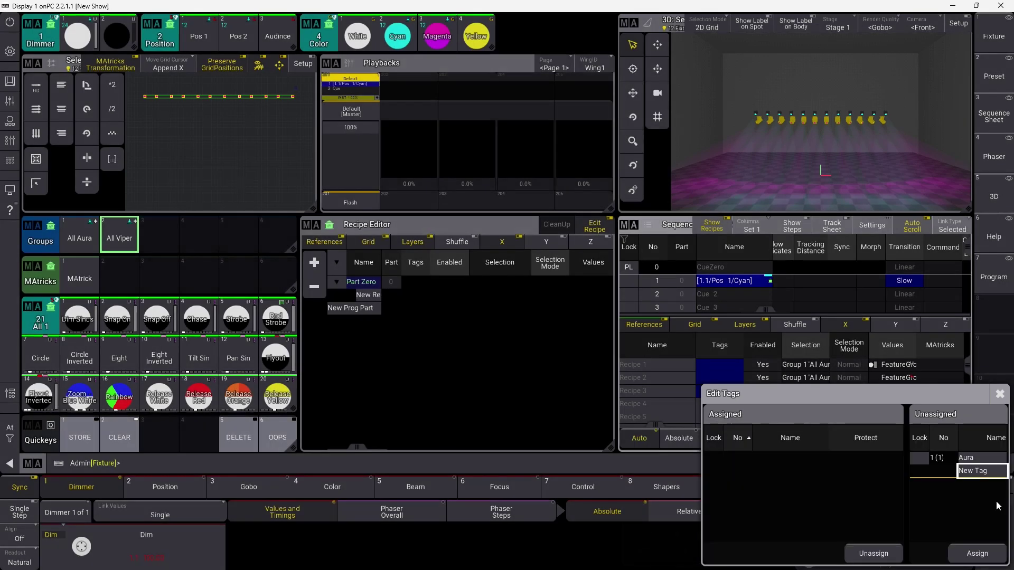
{"action": "left_click", "coordinate": [971, 460]}
{"action": "left_click", "coordinate": [977, 554]}
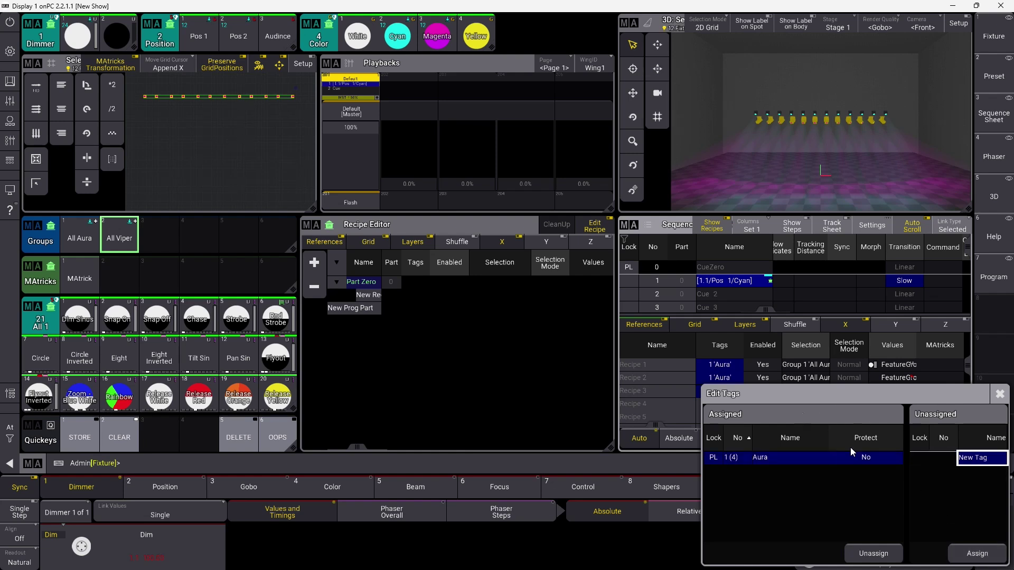
Assign the Aura tag to recipe 3 as well and close Edit Tags
{"action": "left_click", "coordinate": [999, 394]}
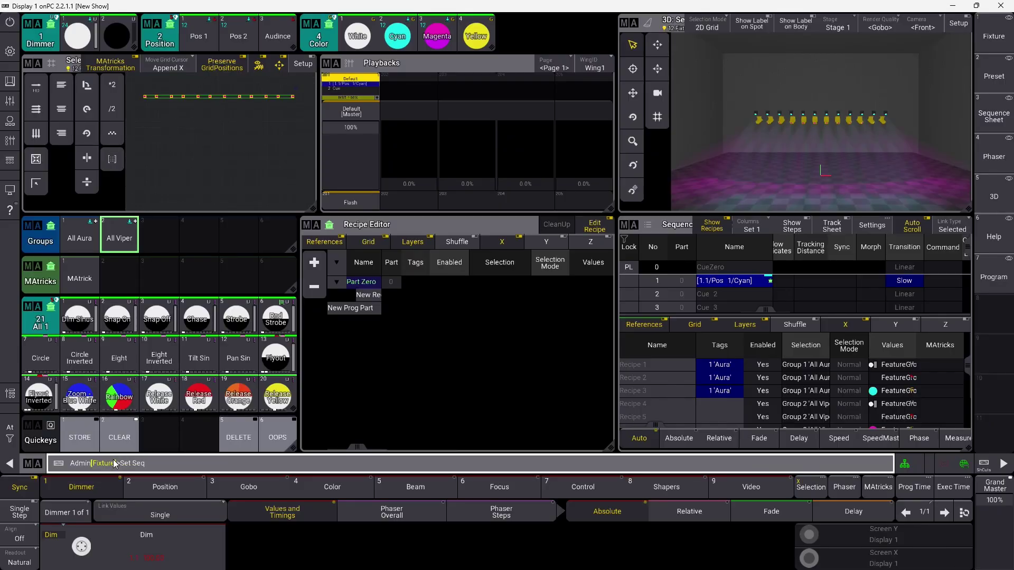
Set Enabled "No" on Sequence 1 cue 1 recipes with an If Tag "Aura" command
{"action": "type", "text": "1 thru Cue 1 thru"}
{"action": "type", "text": "y \"Enabled\" \"No\" If Tag"}
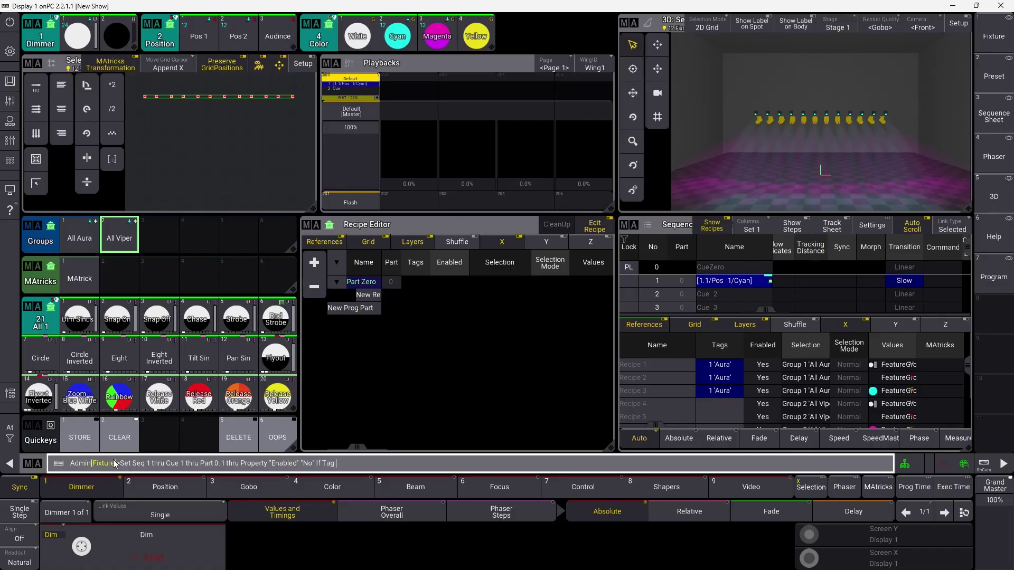
{"action": "type", "text": "A\"ura"}
{"action": "key", "text": "Return"}
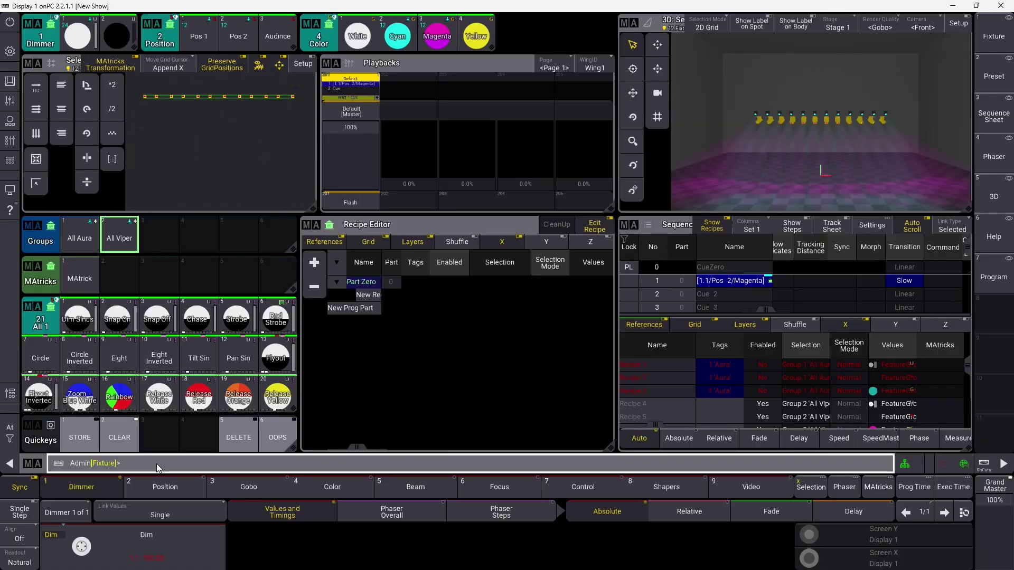
Store a new Part 1 in cue 1 and show its recipes
{"action": "type", "text": "cue 1 part 1"}
{"action": "key", "text": "Return"}
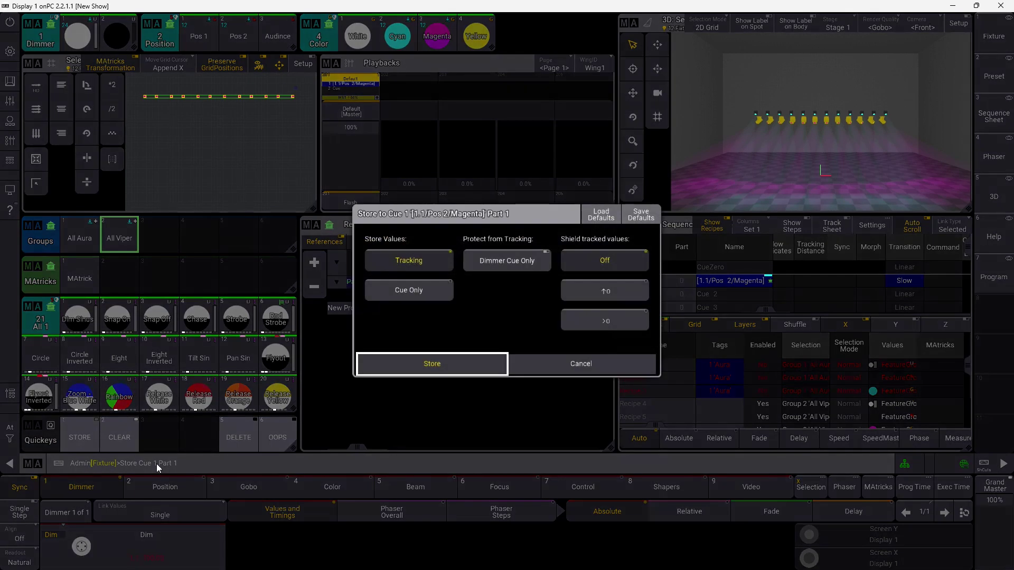
{"action": "left_click", "coordinate": [413, 360]}
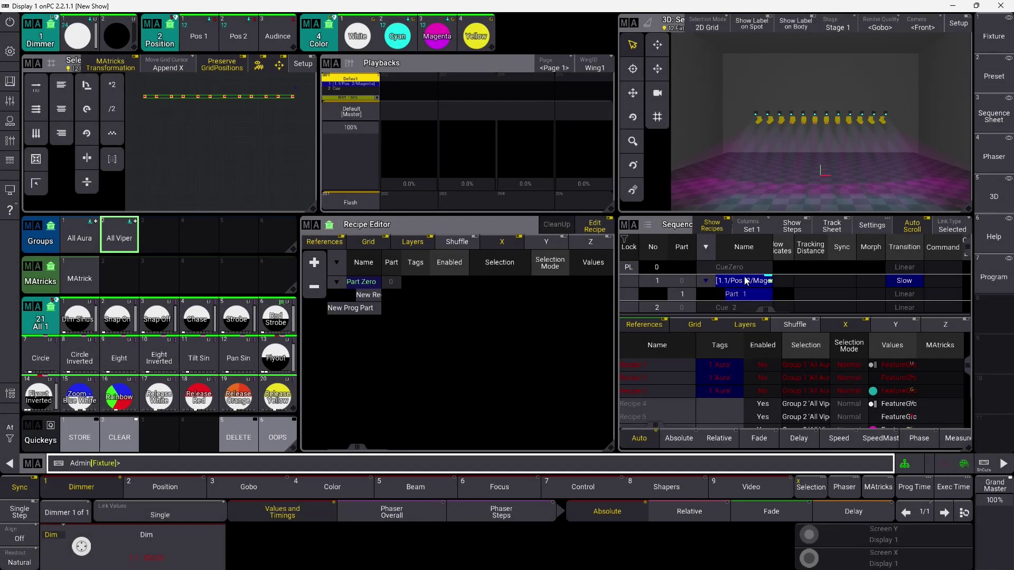
{"action": "left_click", "coordinate": [745, 295]}
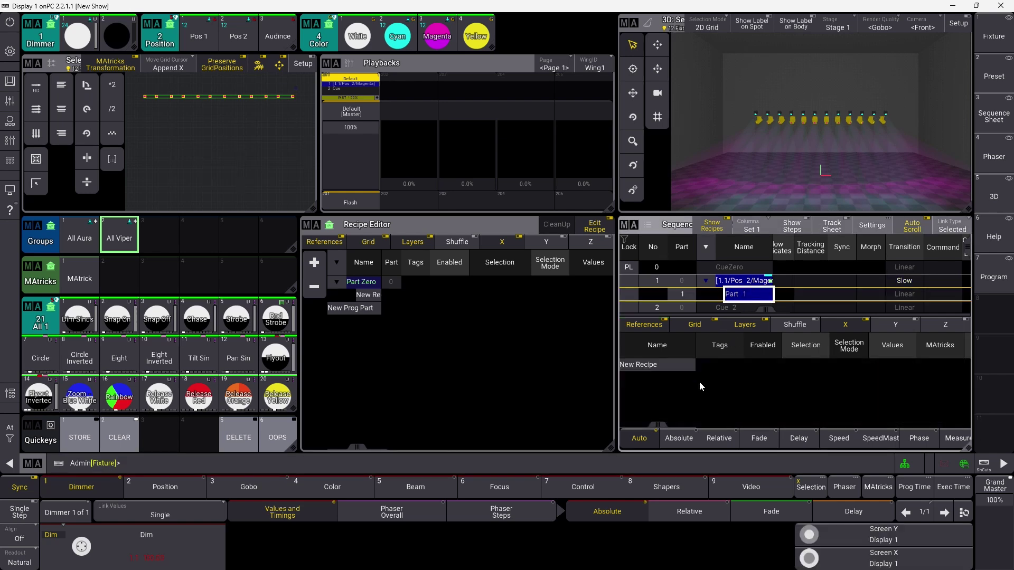
Merge All Aura with Pos 1, Dimmer 1 and Cyan into cue 1 part 1
{"action": "left_click", "coordinate": [82, 240]}
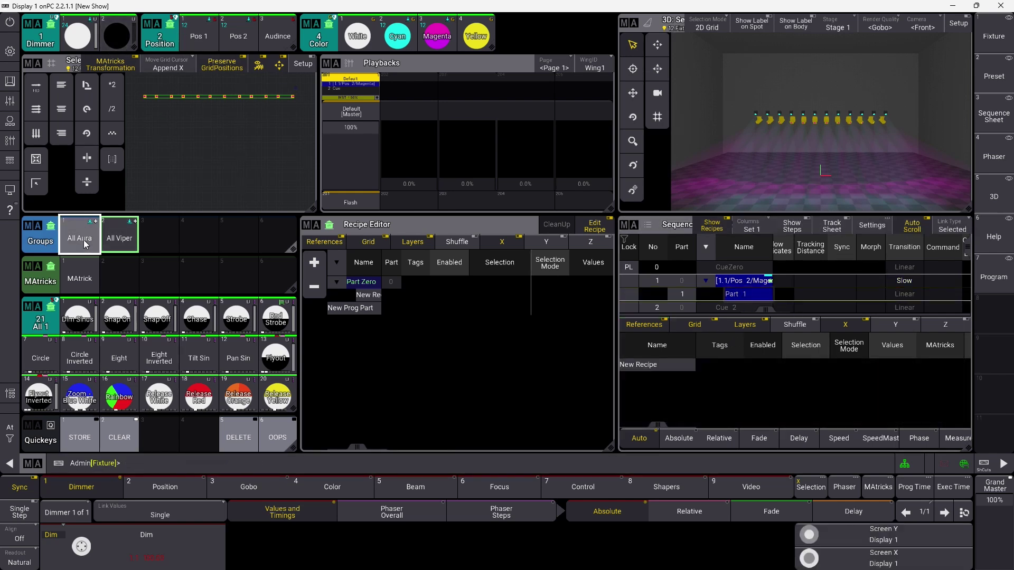
{"action": "left_click", "coordinate": [199, 34]}
{"action": "left_click", "coordinate": [77, 36]}
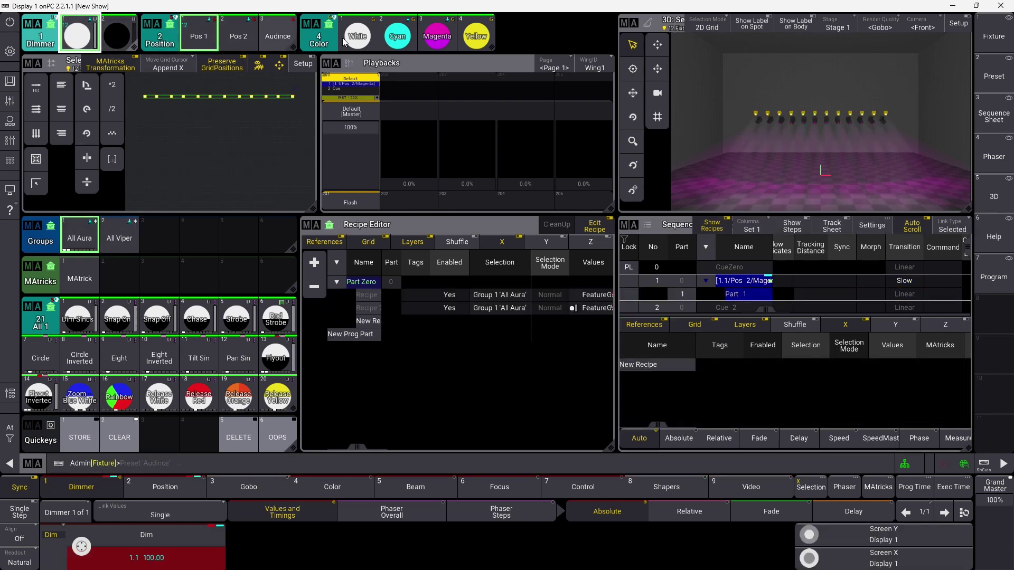
{"action": "left_click", "coordinate": [397, 36]}
{"action": "left_click", "coordinate": [240, 466]}
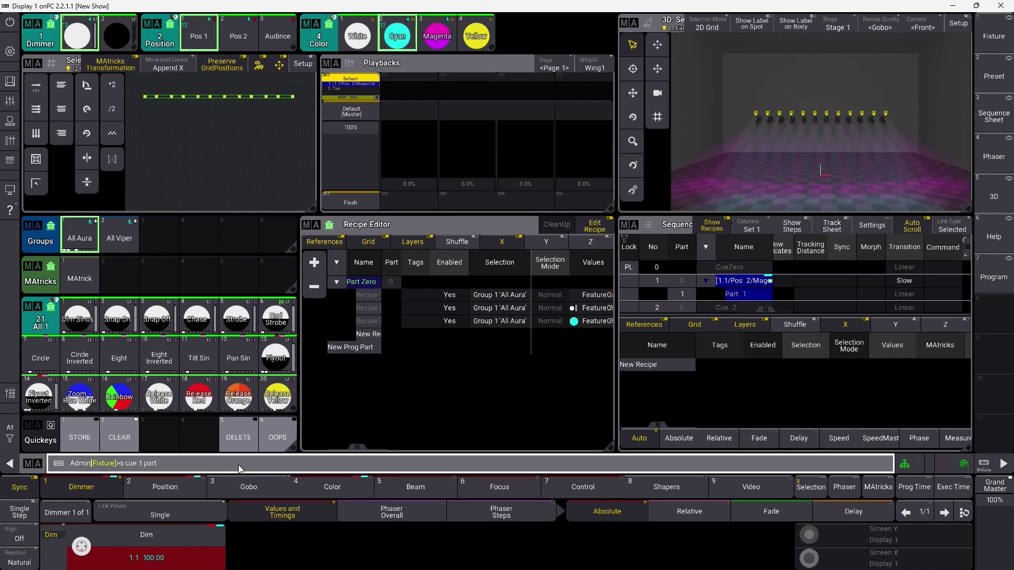
{"action": "key", "text": "Return"}
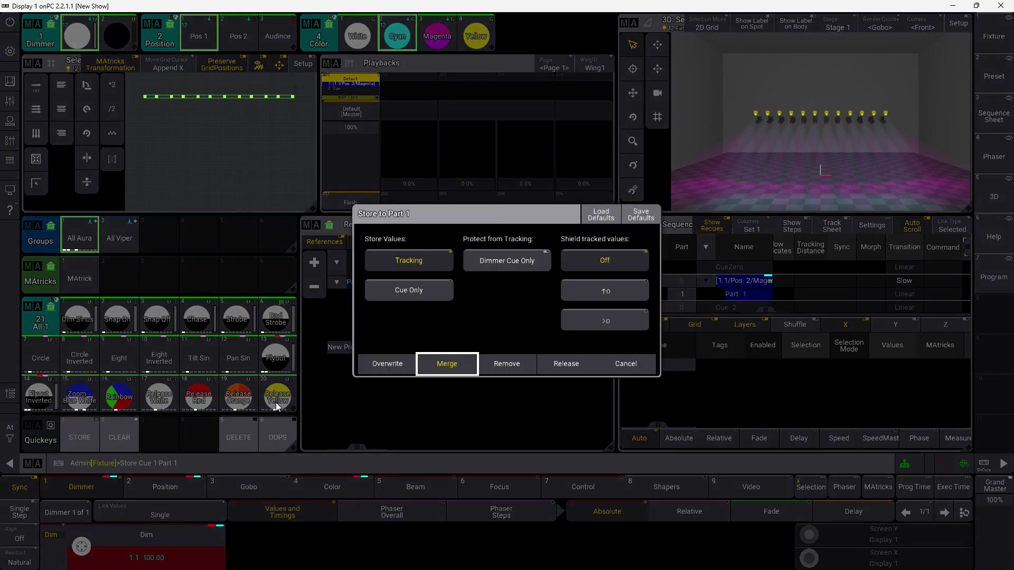
{"action": "left_click", "coordinate": [444, 365]}
{"action": "left_click", "coordinate": [755, 280]}
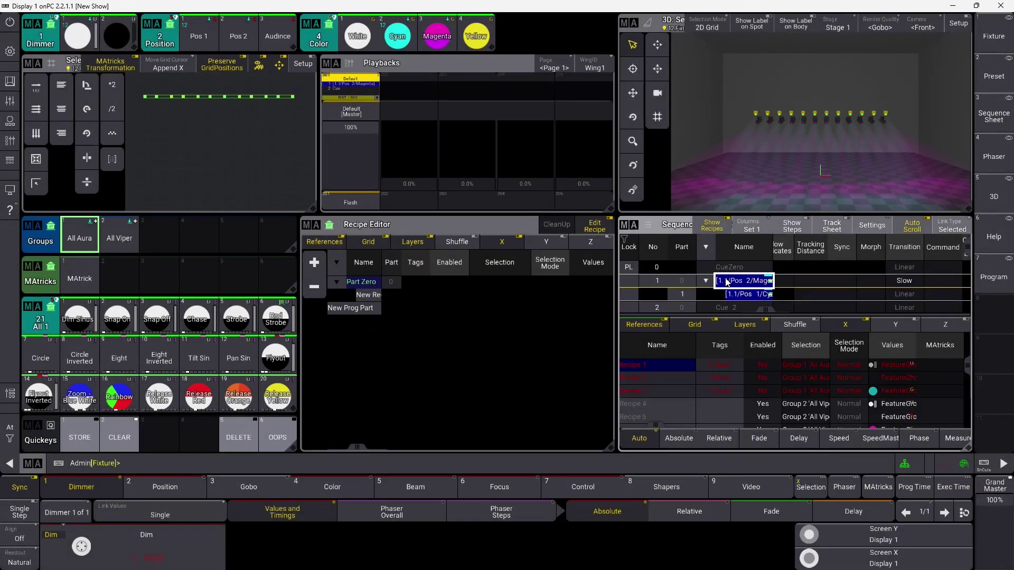
{"action": "left_click", "coordinate": [734, 297]}
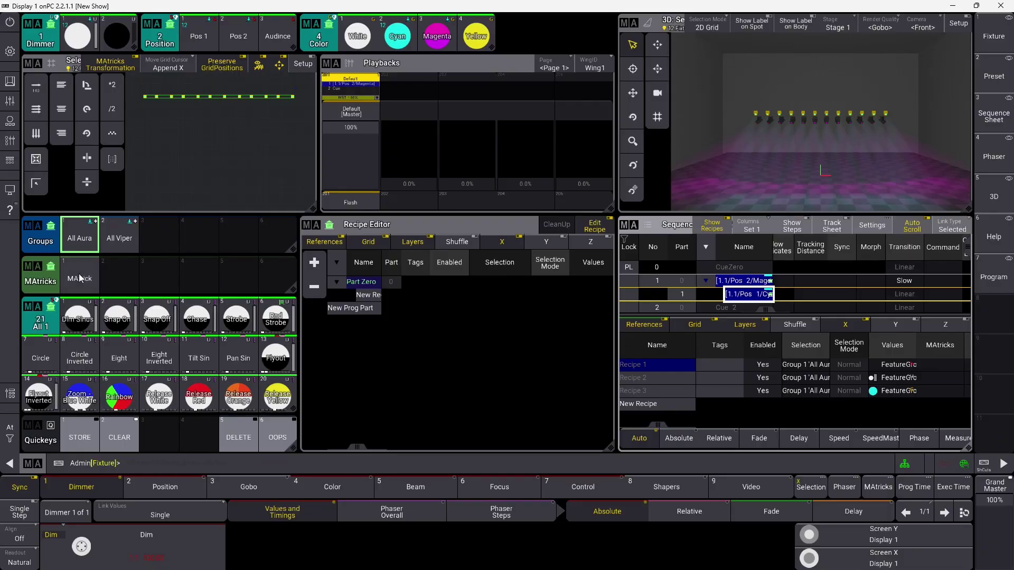
Open the Edit MAtrick 1 window from its pool object
{"action": "left_click_drag", "start_coordinate": [80, 278], "coordinate": [42, 278]}
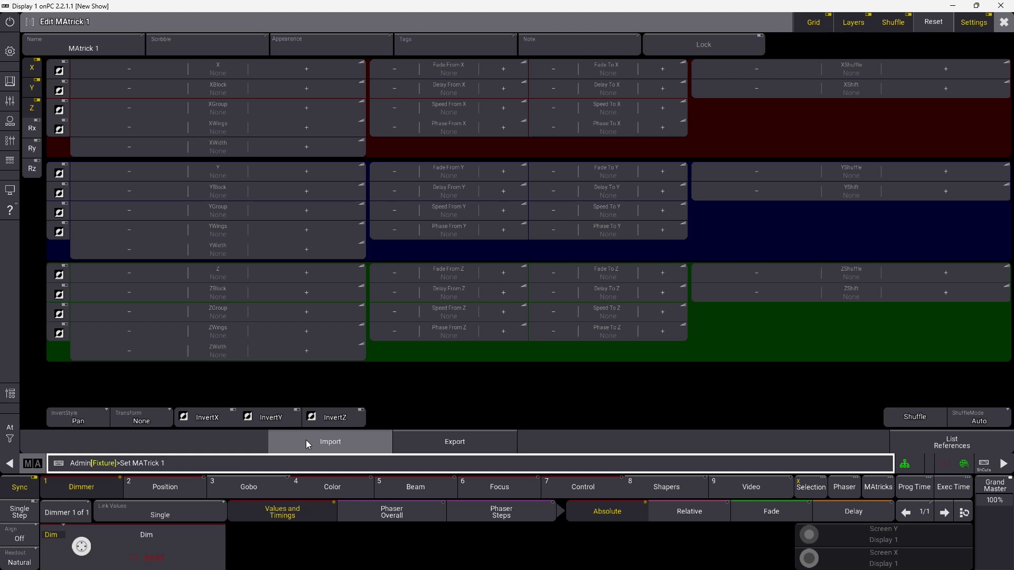
Set MAtrick 1's PhaseToX property to 360 from the command line
{"action": "type", "text": "Property"}
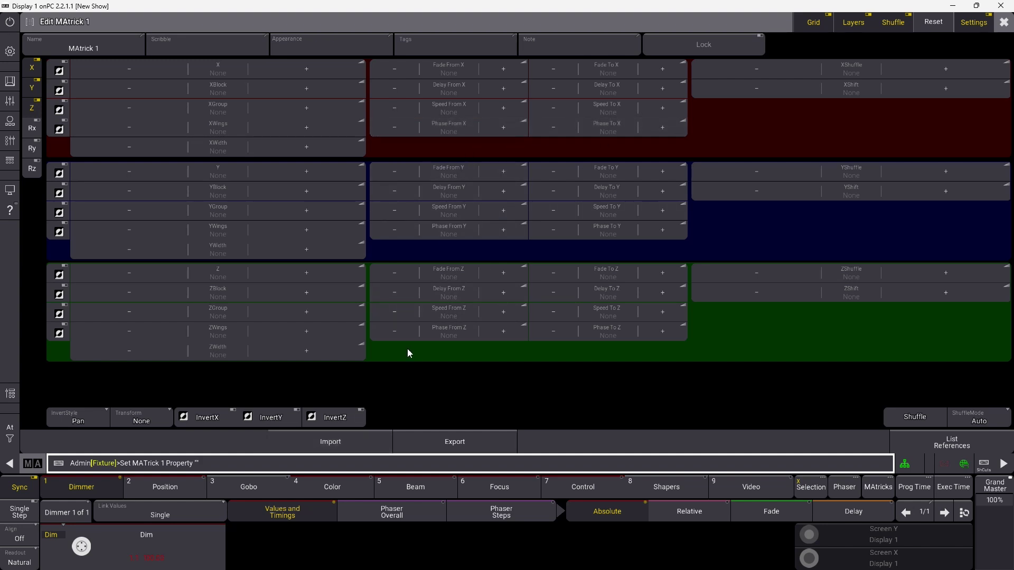
{"action": "type", "text": "has"}
{"action": "type", "text": "360\""}
{"action": "key", "text": "Return"}
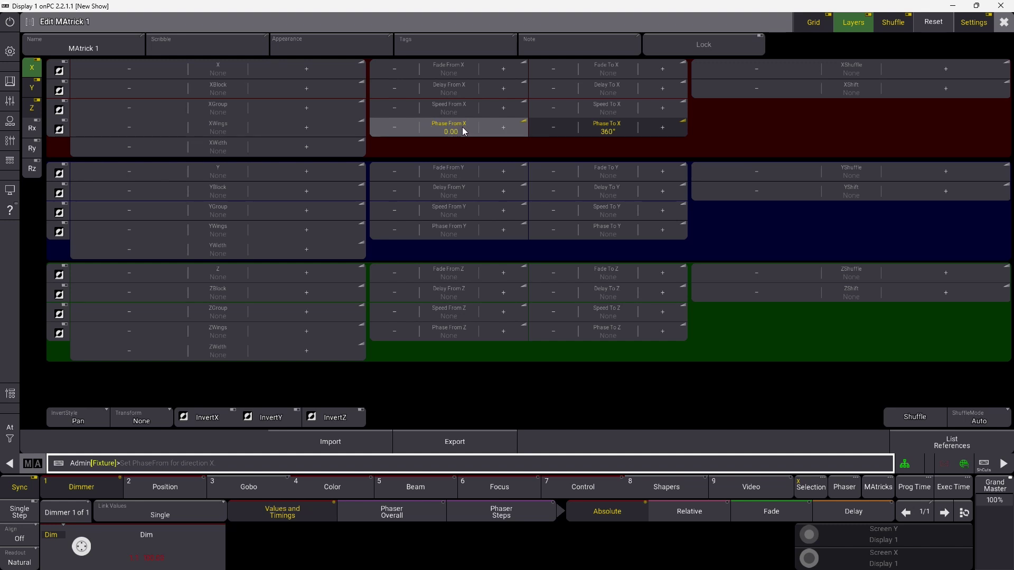
Close the MAtrick 1 editor and recall the previous command line entry
{"action": "left_click", "coordinate": [275, 464]}
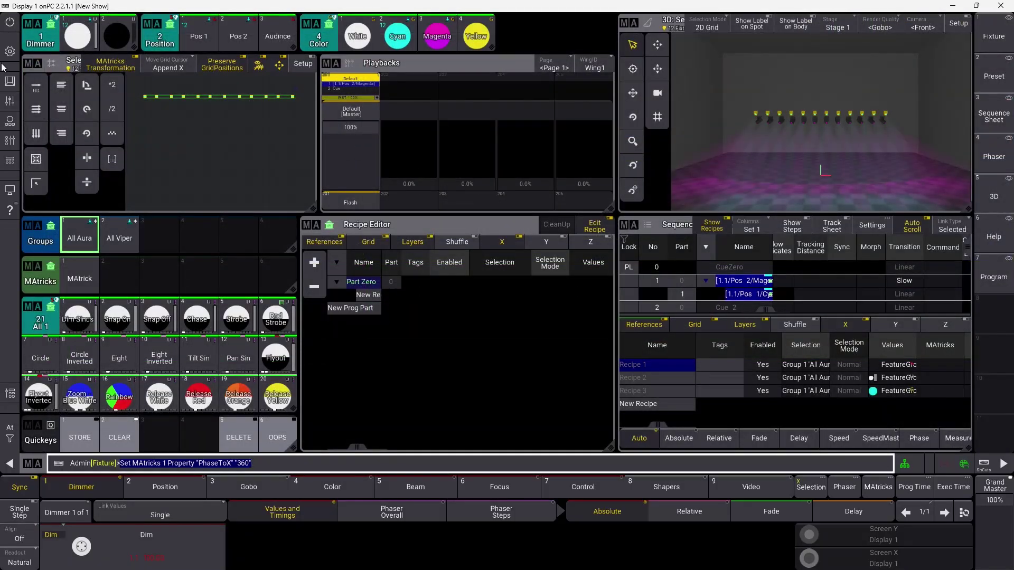
Open the Patch from the main menu and show its DMX Universes list
{"action": "left_click", "coordinate": [9, 51]}
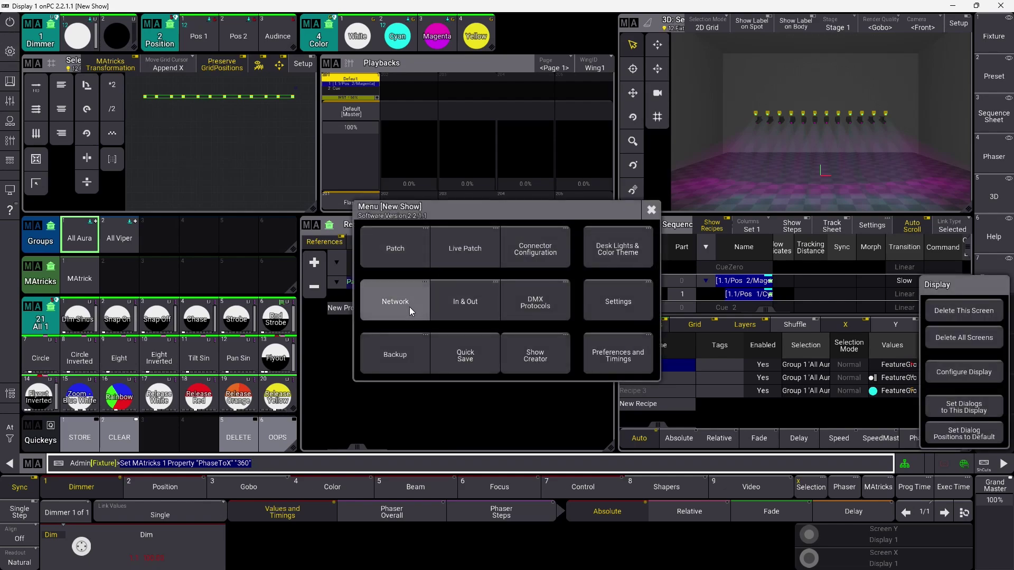
{"action": "left_click", "coordinate": [410, 306]}
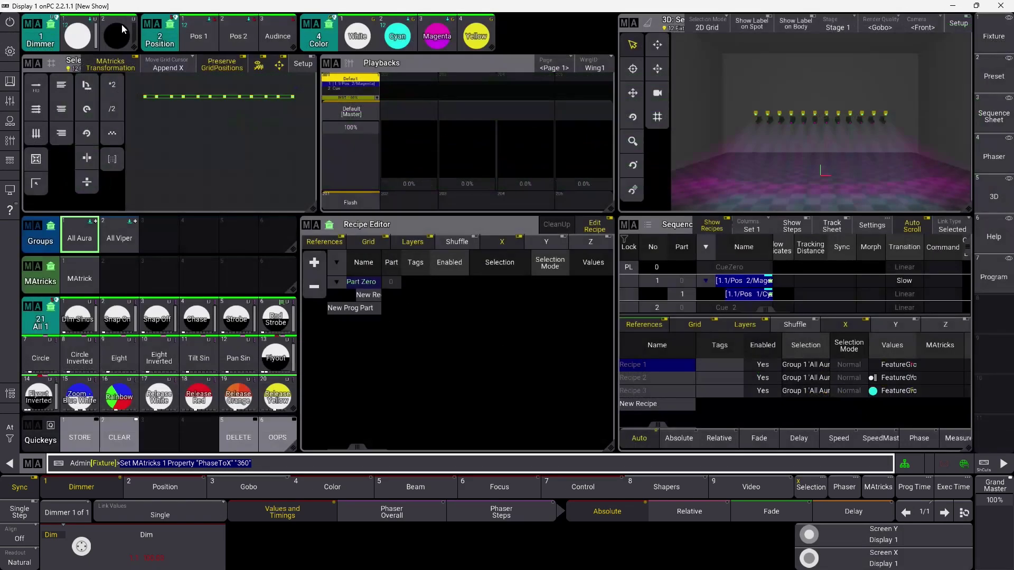
{"action": "left_click", "coordinate": [10, 52]}
{"action": "left_click", "coordinate": [410, 254]}
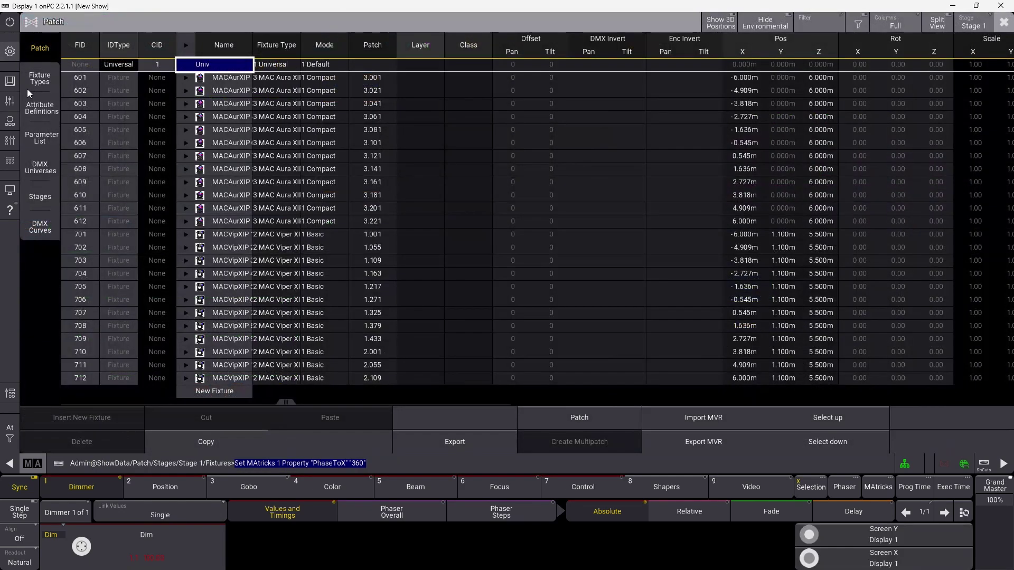
{"action": "left_click", "coordinate": [42, 169]}
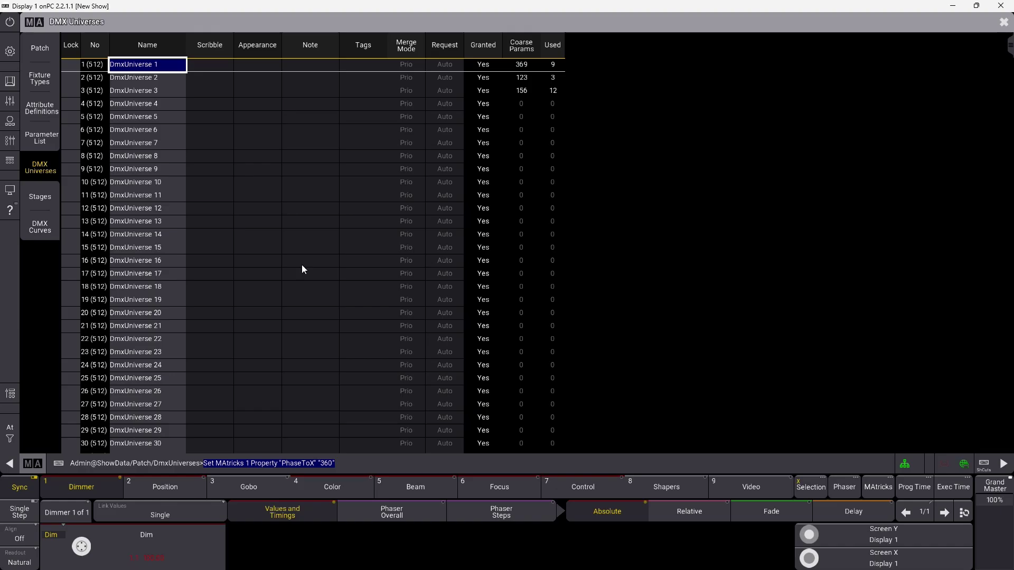
Set DMXUniverse 1's MergeMode property to Off from the command line
{"action": "left_click", "coordinate": [370, 464]}
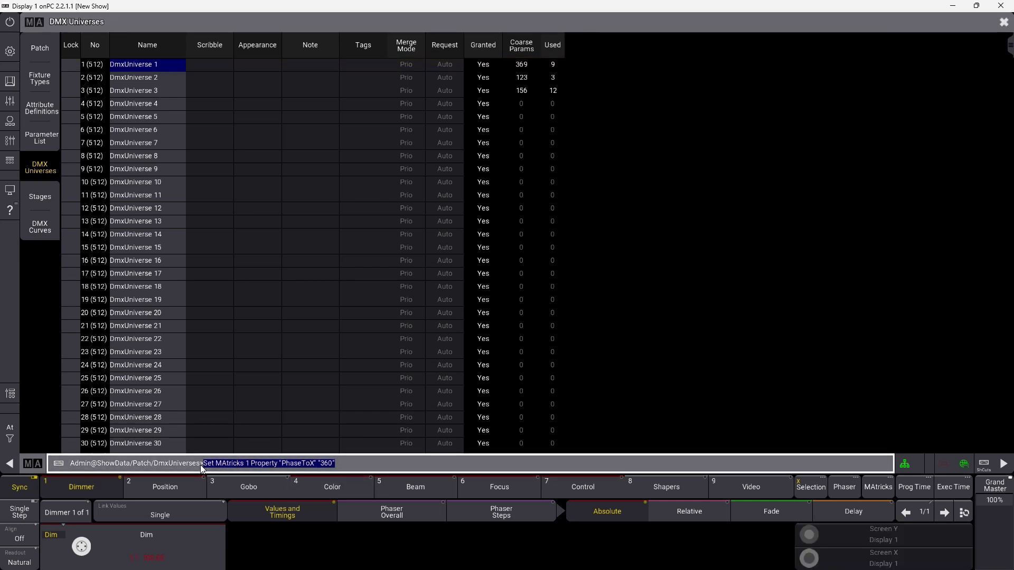
{"action": "type", "text": "Set DM"}
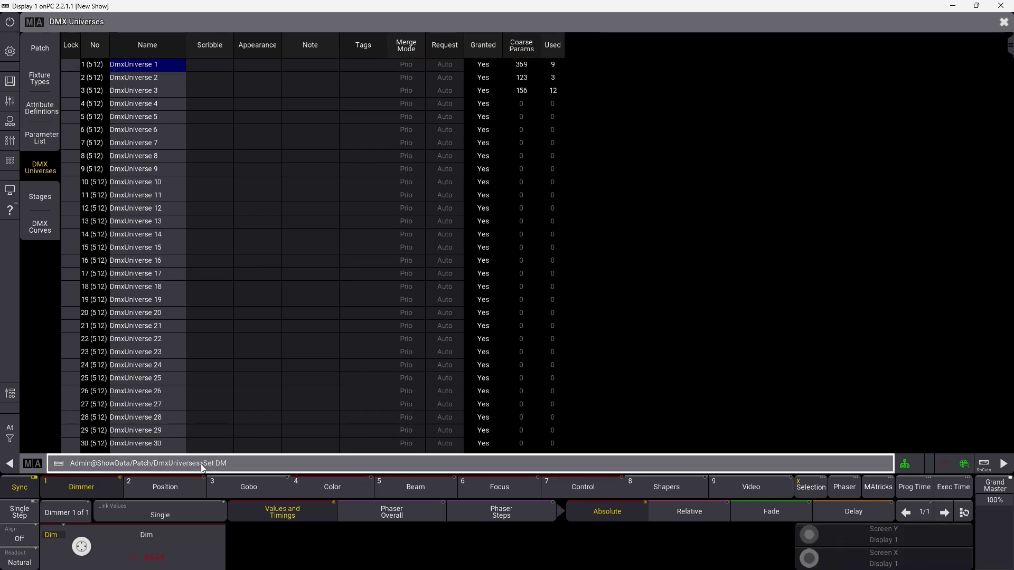
{"action": "type", "text": "XUniverse 1 Property \"MergeMode\" \"Off"}
{"action": "key", "text": "Return"}
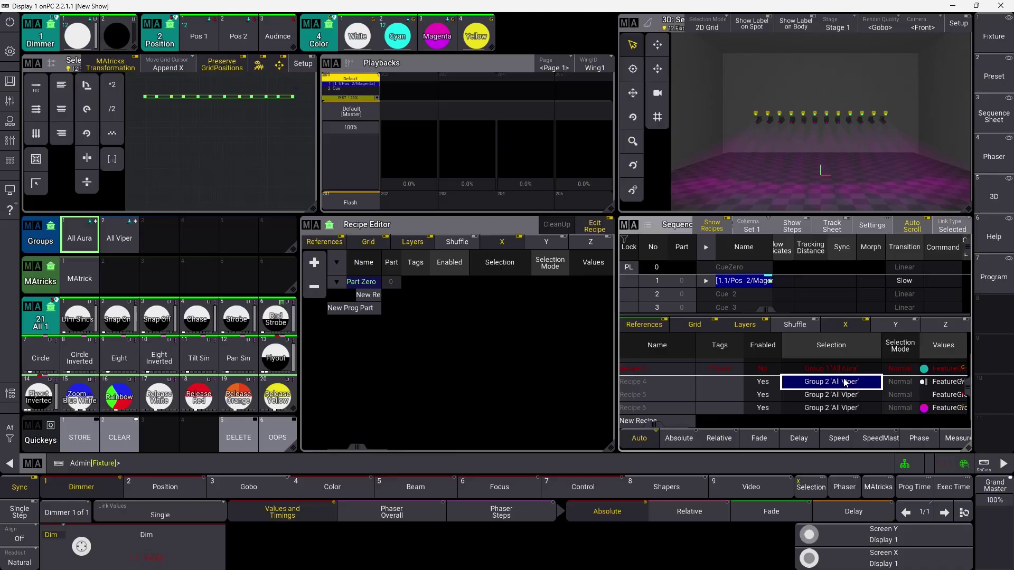
Set Recipes 1–3 of cue 1 to Enabled Yes, select their Selection cells, and start an Assign command
{"action": "scroll", "coordinate": [844, 382], "scroll_direction": "up", "scroll_amount": 2}
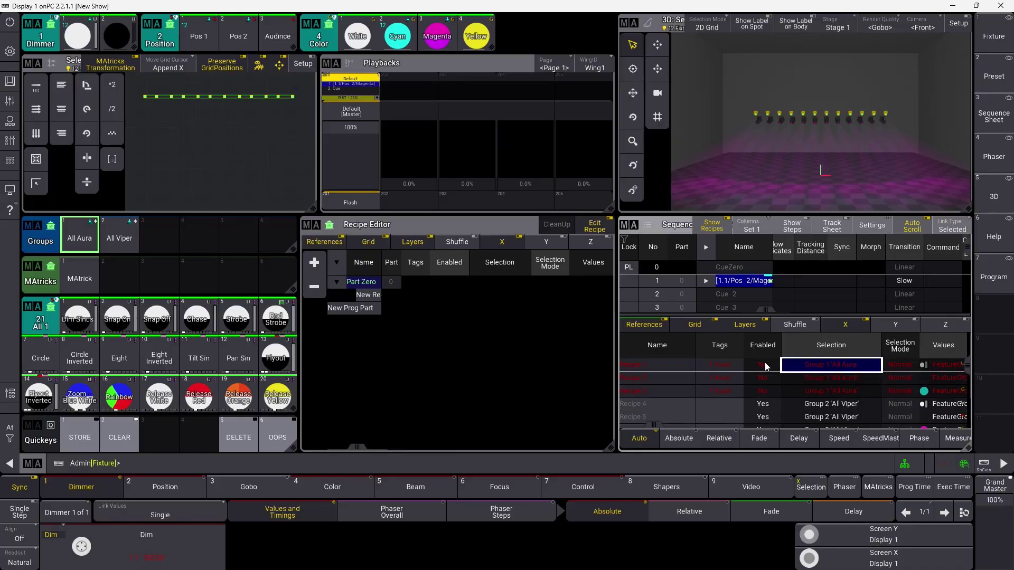
{"action": "left_click", "coordinate": [764, 396]}
{"action": "left_click", "coordinate": [763, 397]}
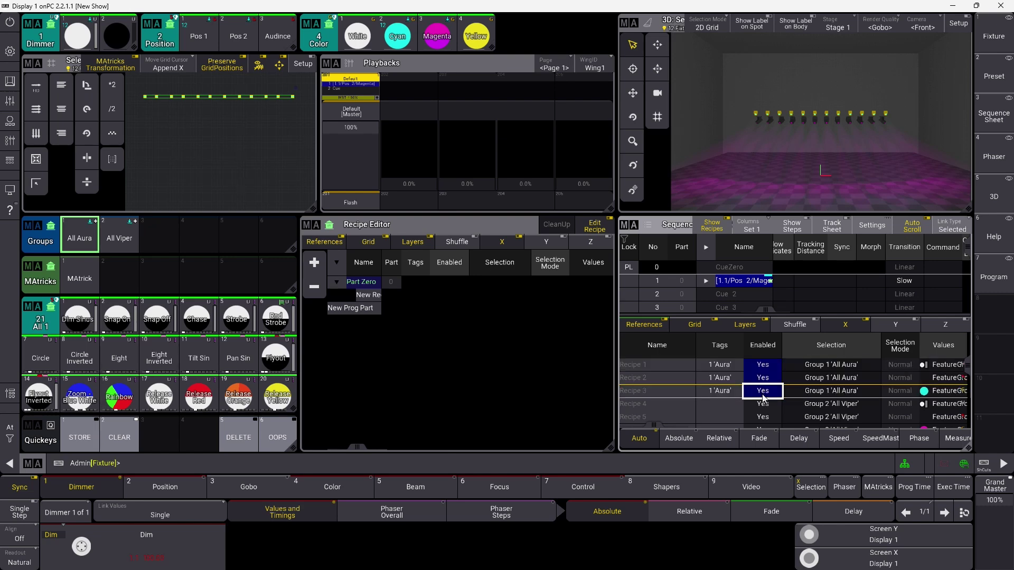
{"action": "left_click_drag", "start_coordinate": [829, 366], "coordinate": [840, 396]}
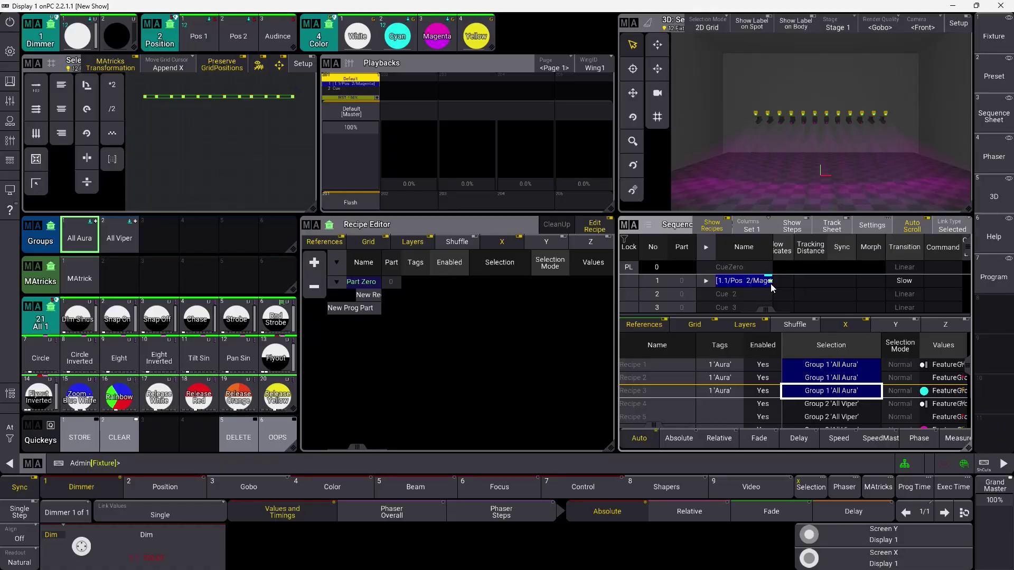
{"action": "left_click", "coordinate": [231, 464]}
{"action": "type", "text": "Assign Group"}
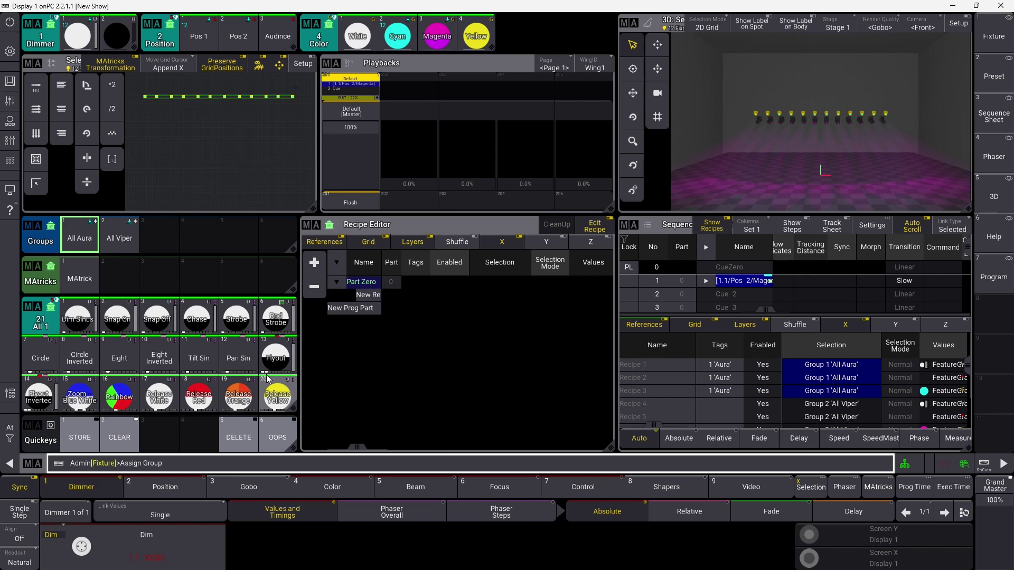
Assign Group "All Viper" to Seq 1 Cue 1 Part 0's recipes
{"action": "type", "text": "ll Viper\" At seq 1 cue 1 part 0"}
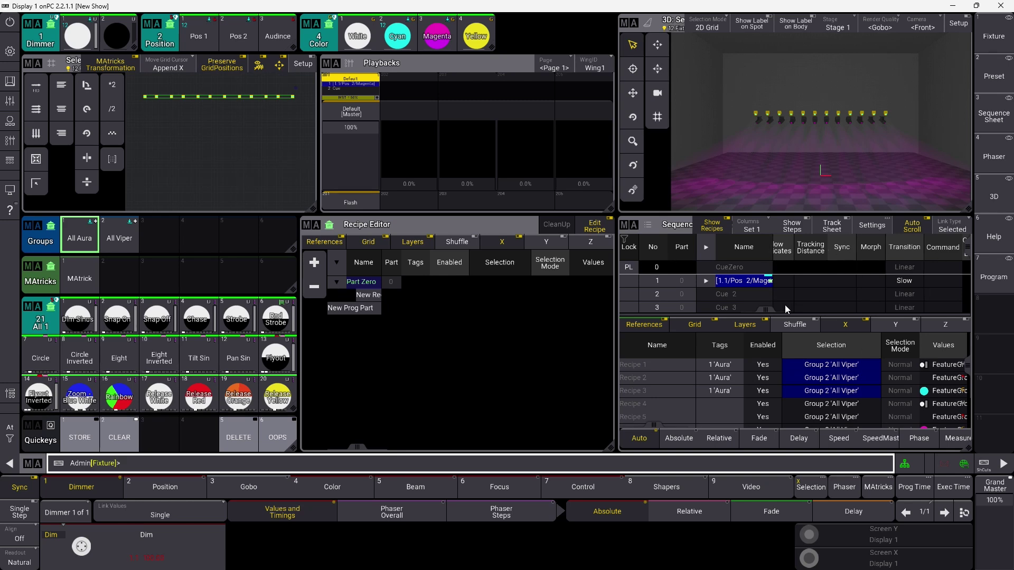
{"action": "scroll", "coordinate": [768, 311], "scroll_direction": "left", "scroll_amount": 5}
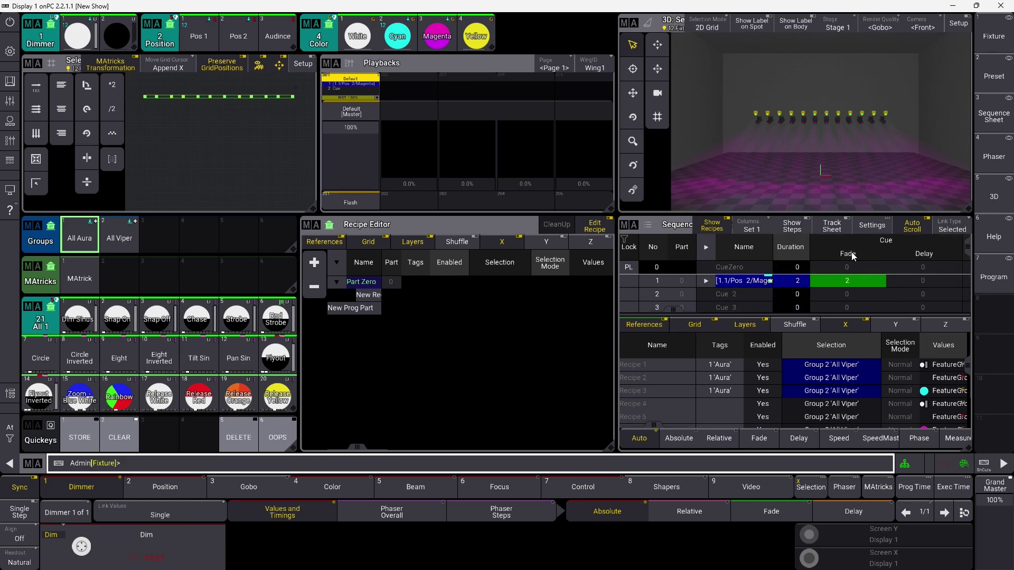